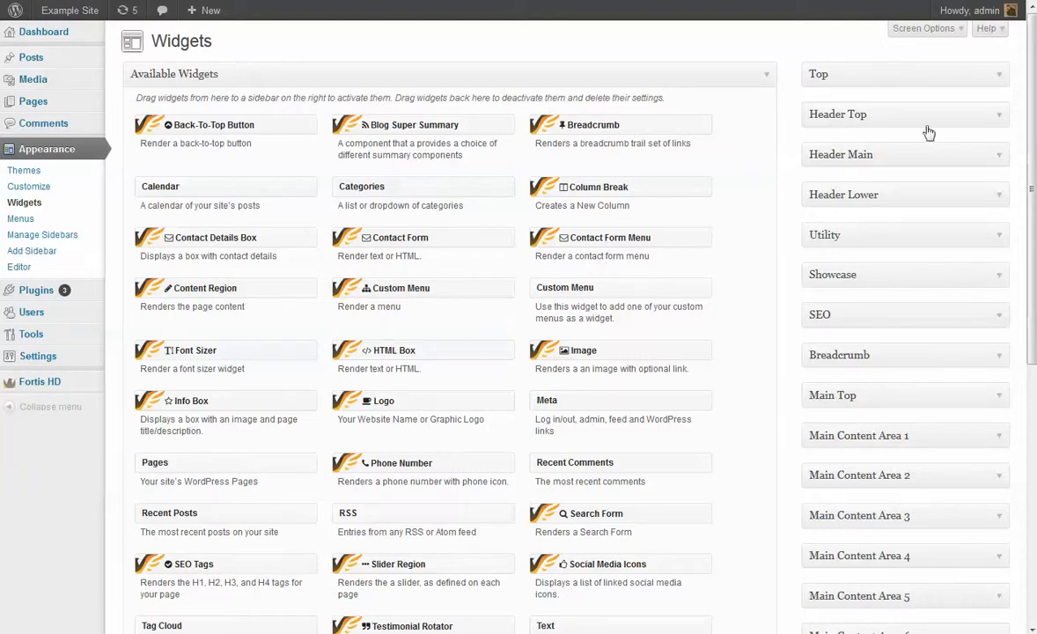
# Expand the Top widget area and check the lock indicators of the Top and Header Top regions in the home page layout
pyautogui.click(998, 78)
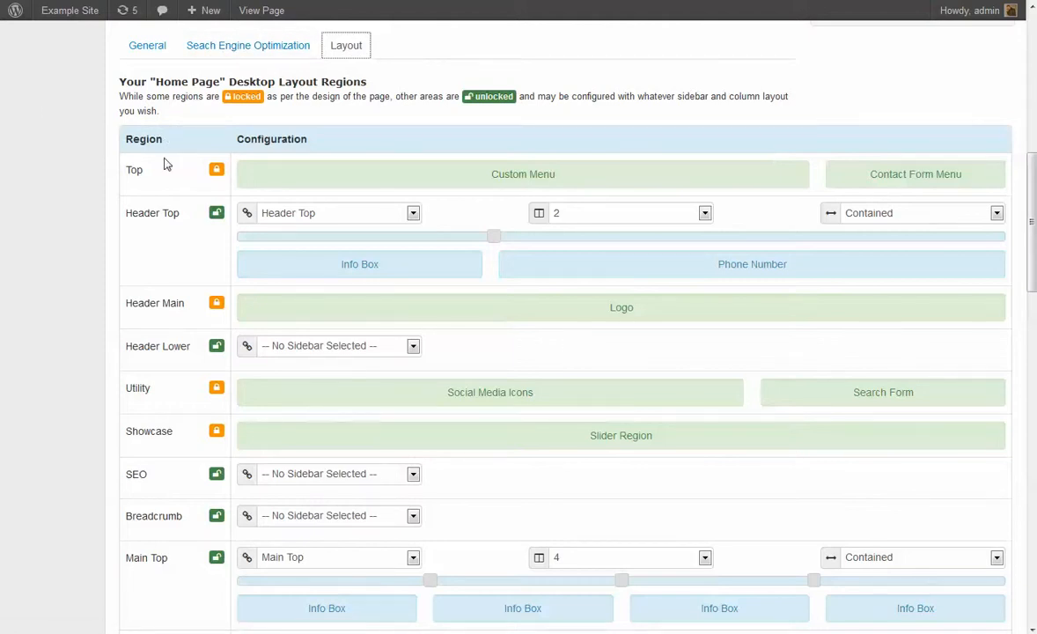
pyautogui.moveTo(136, 178)
pyautogui.moveTo(219, 179)
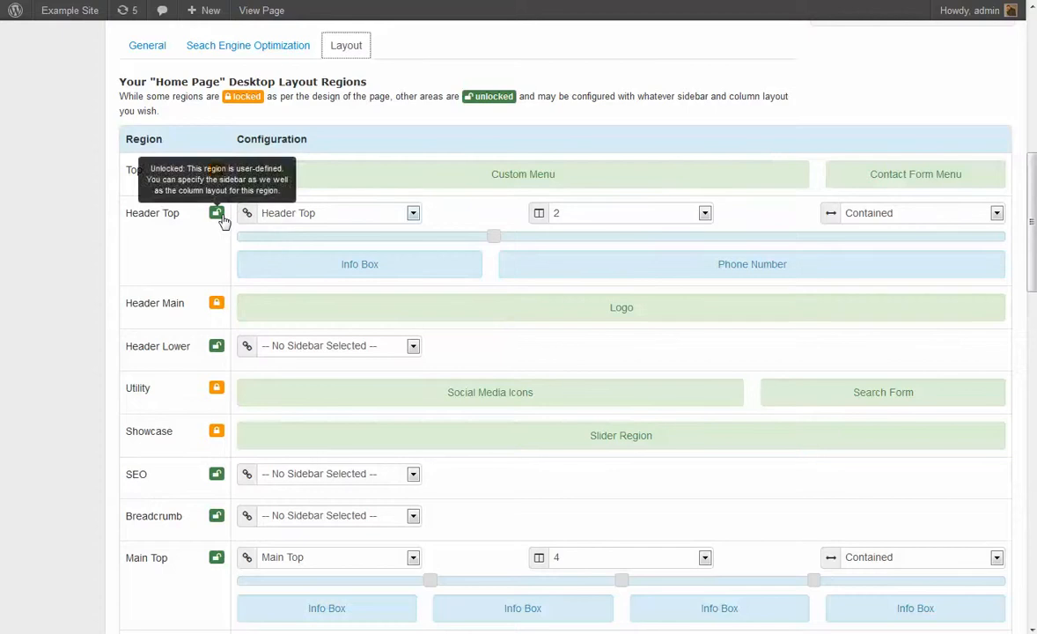
# Switch the Header Top region's sidebar to Bottom and then restore it to Header Top
pyautogui.click(274, 219)
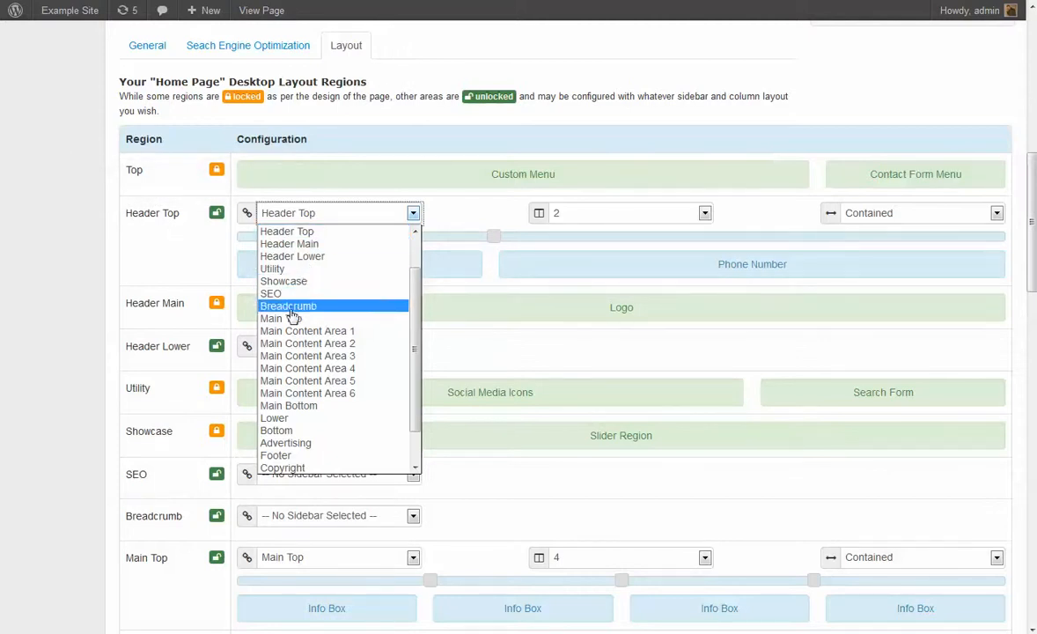
pyautogui.click(304, 436)
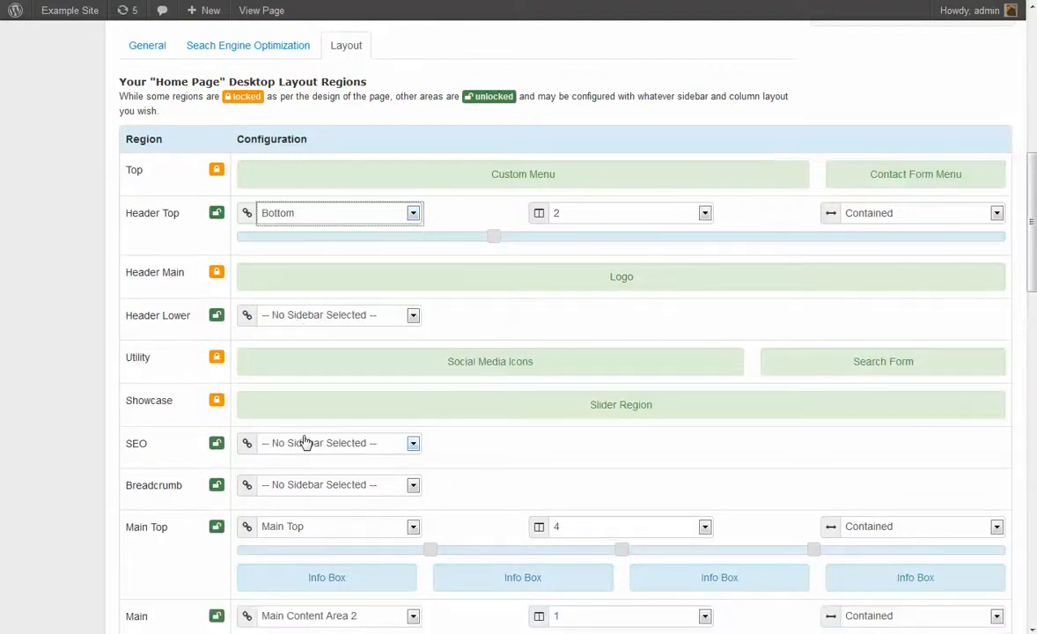
pyautogui.click(295, 214)
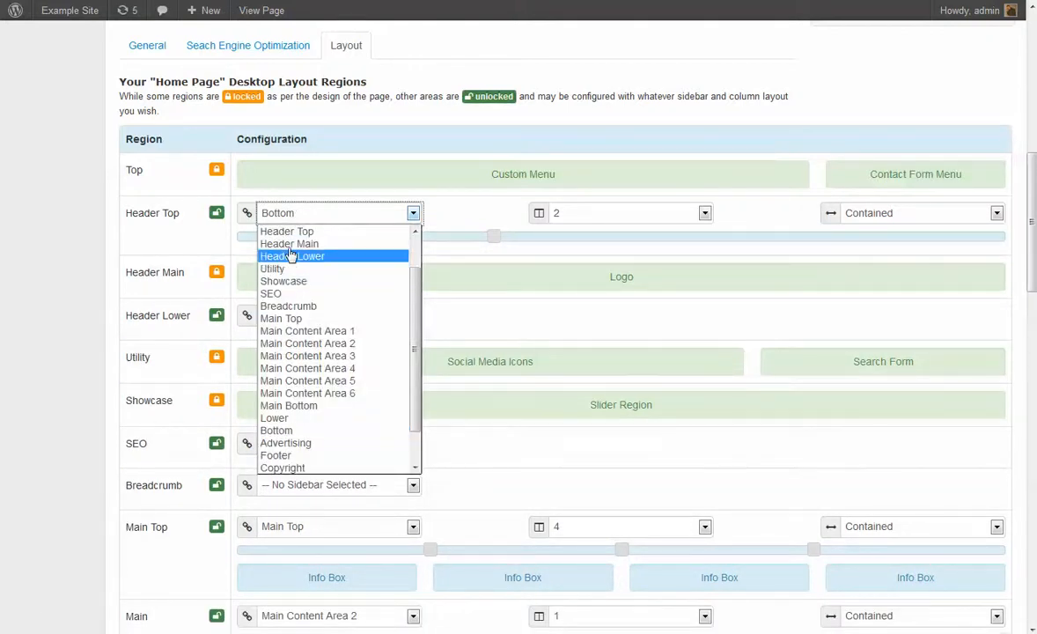
pyautogui.click(288, 232)
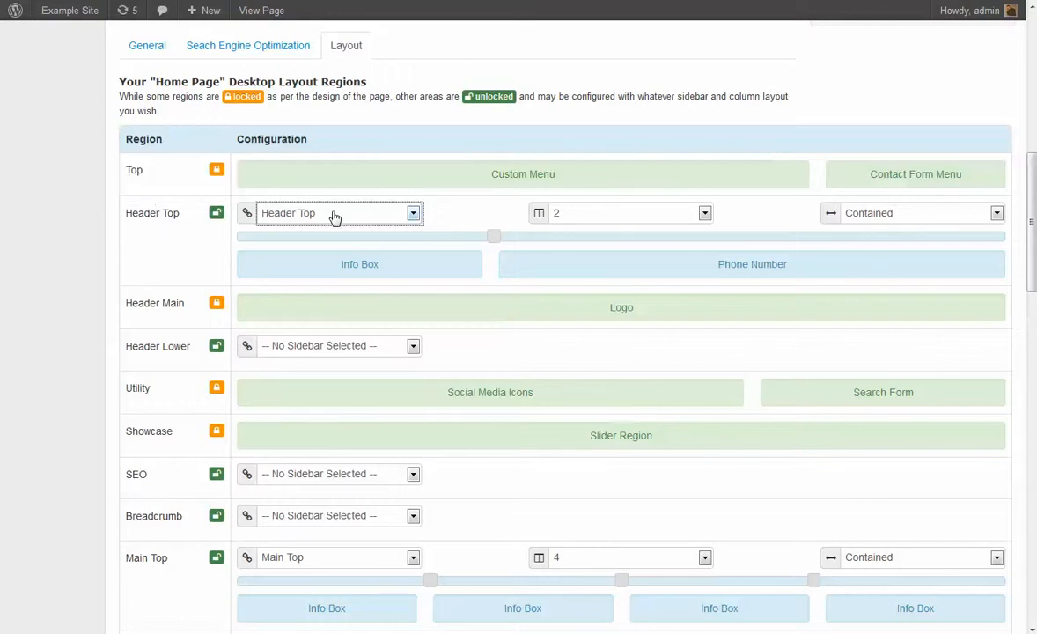
pyautogui.moveTo(135, 216)
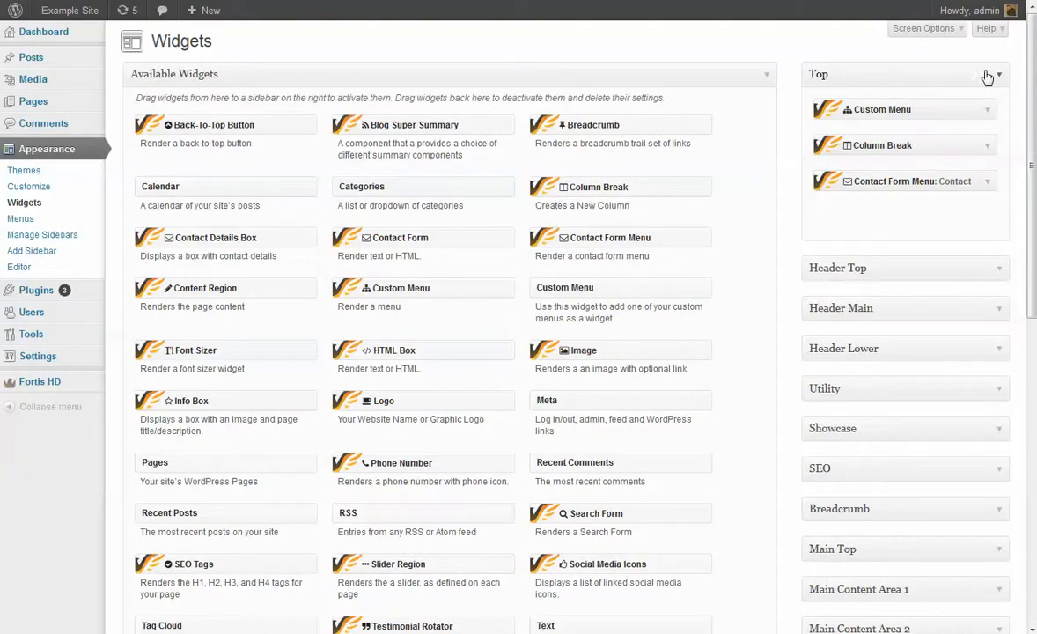
# Collapse the Top widget area and open the Phone Number widget's settings in the Header Top area
pyautogui.click(996, 76)
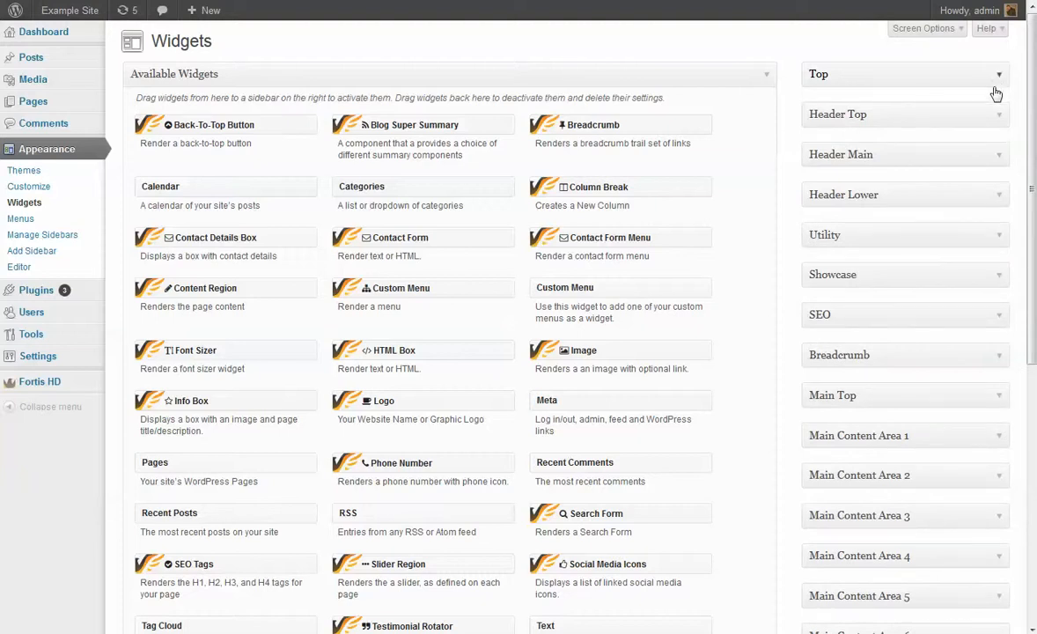
pyautogui.click(999, 117)
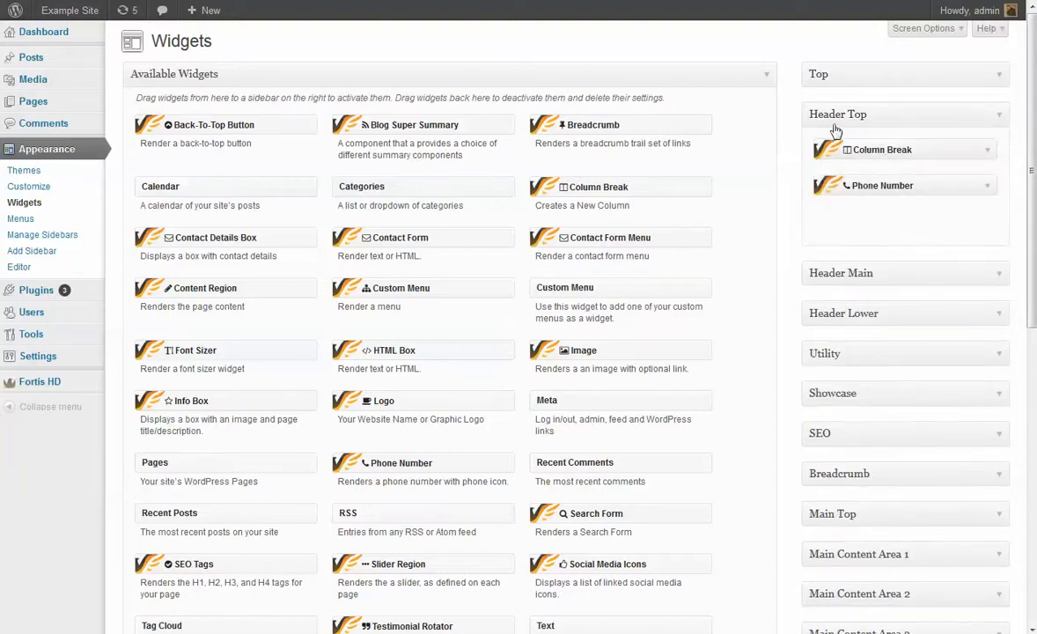
pyautogui.click(987, 187)
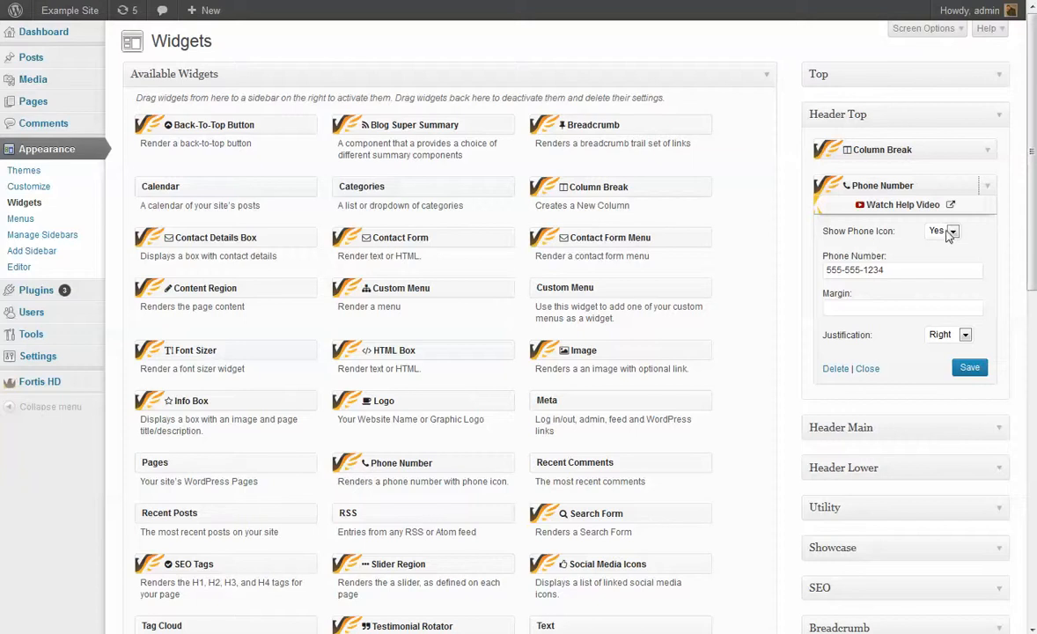
# Give the Phone Number widget a 20px margin with right justification, save it and reload the site's home page
pyautogui.click(915, 272)
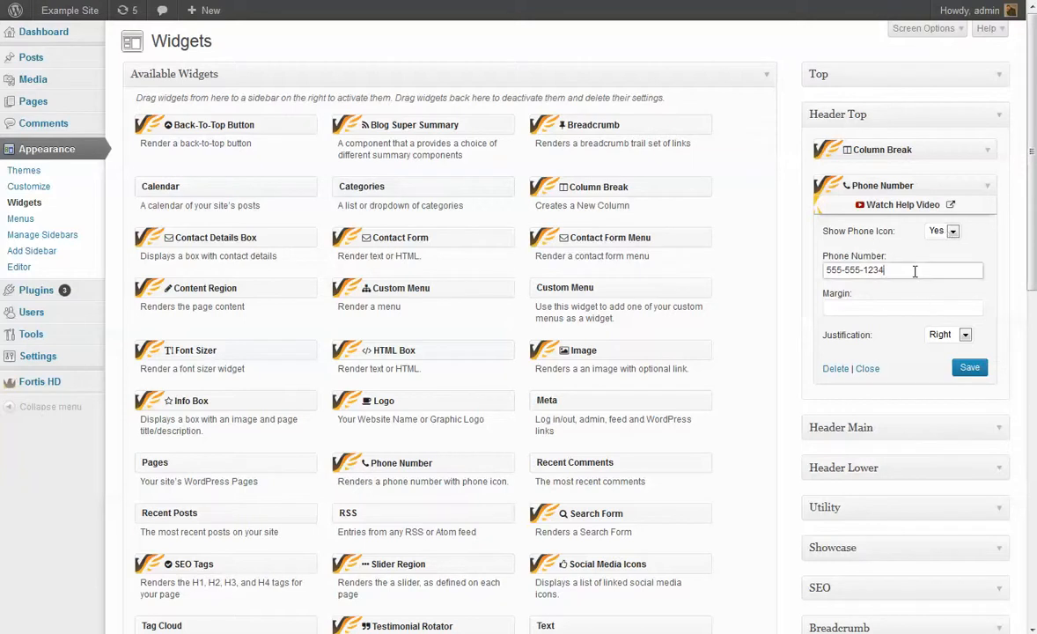
pyautogui.click(864, 305)
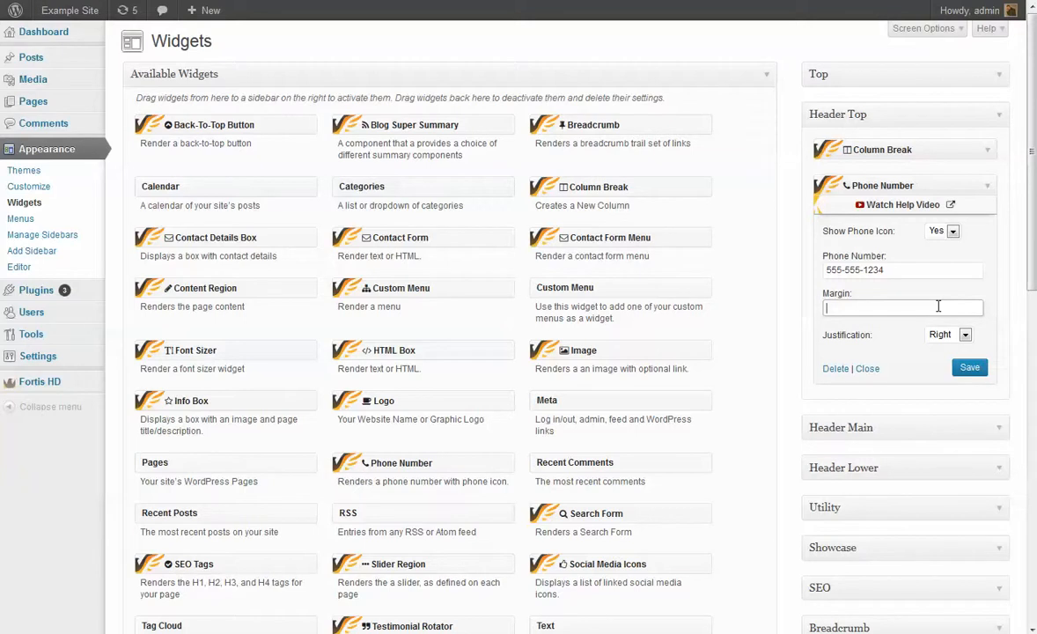
pyautogui.write('20px')
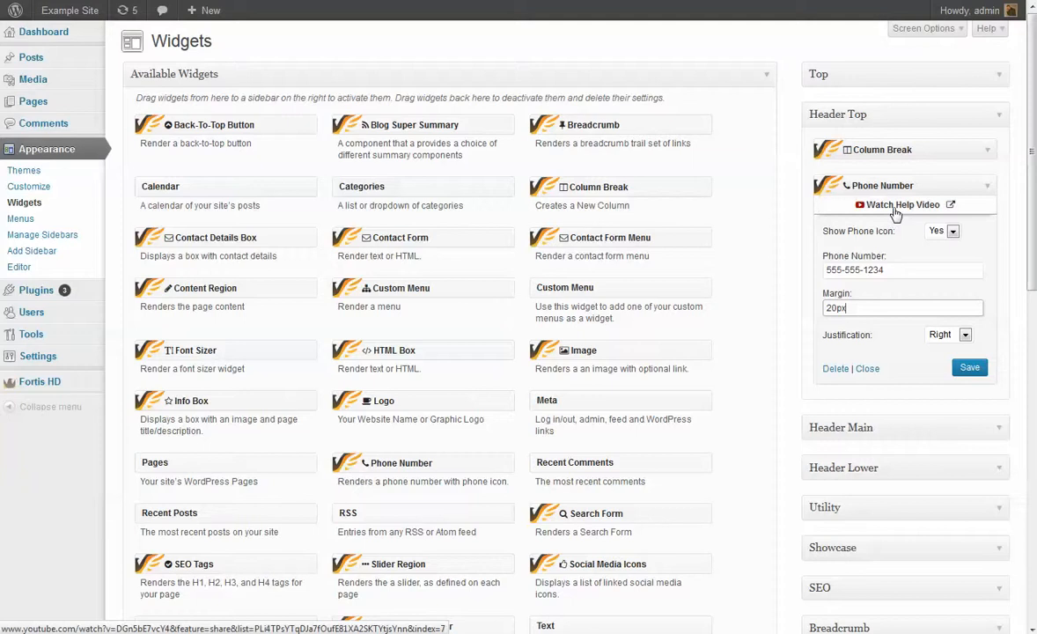
pyautogui.click(959, 336)
pyautogui.click(960, 337)
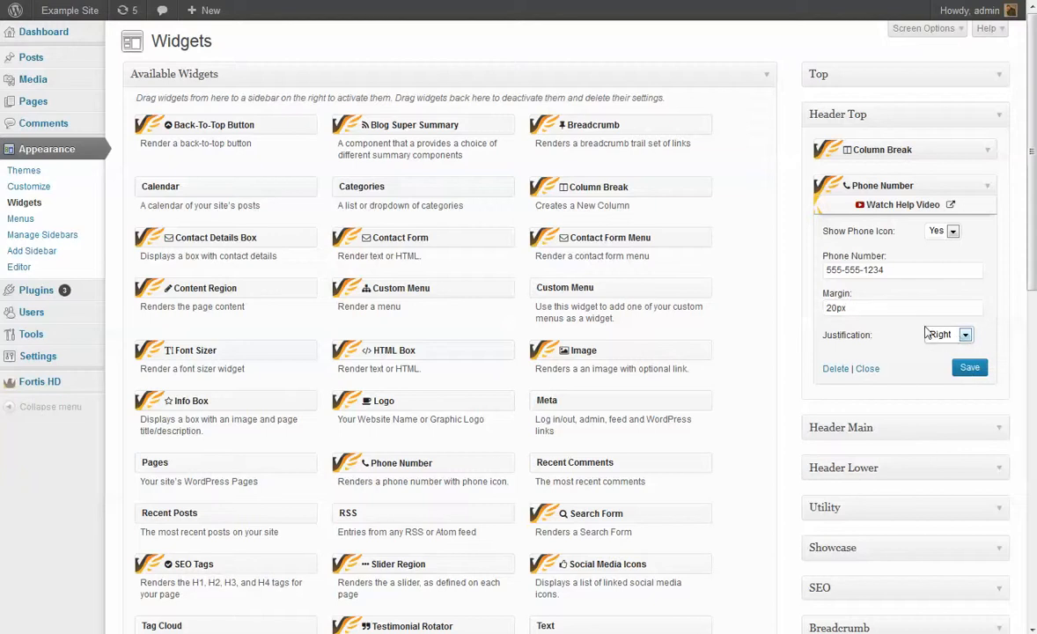
pyautogui.click(967, 369)
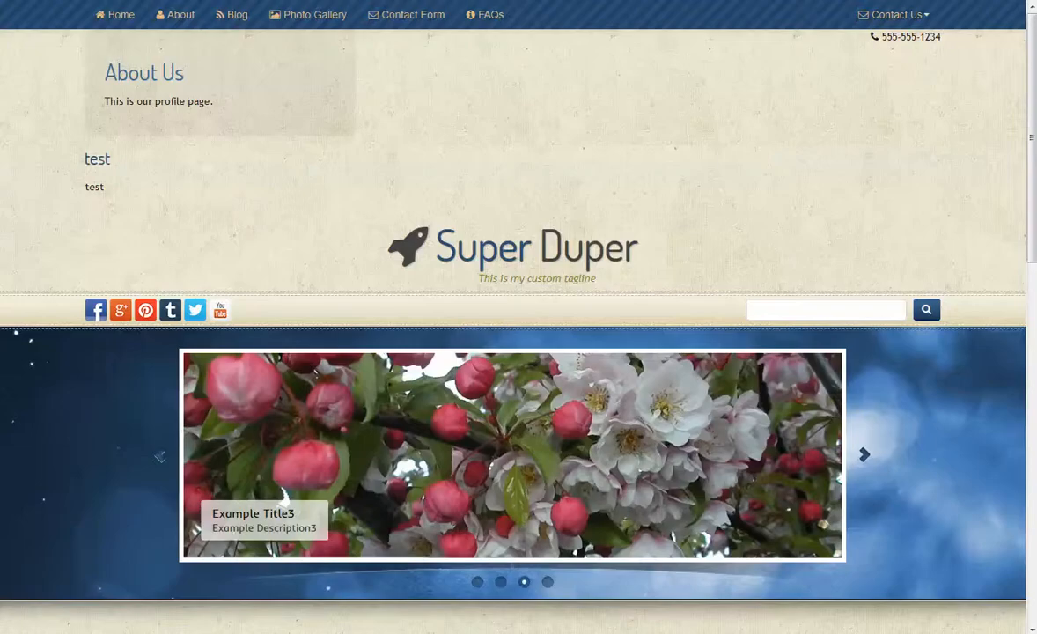
pyautogui.press('F5')
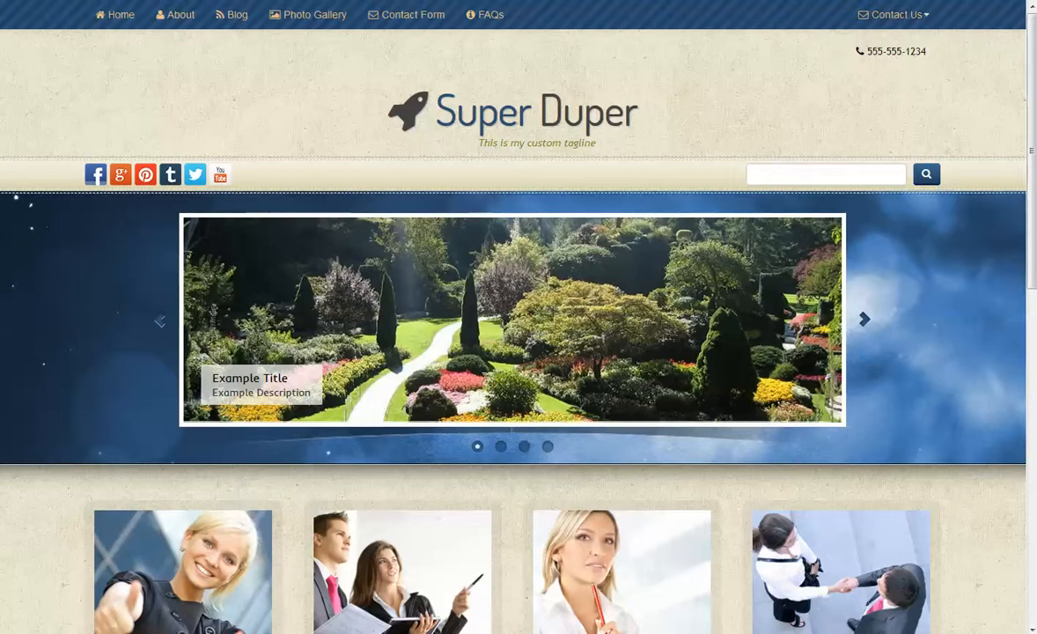
# Set the Phone Number widget's margin to 50px and replace the last digits of its phone number, saving and reloading the site
pyautogui.hotkey('ctrl', 'Tab')
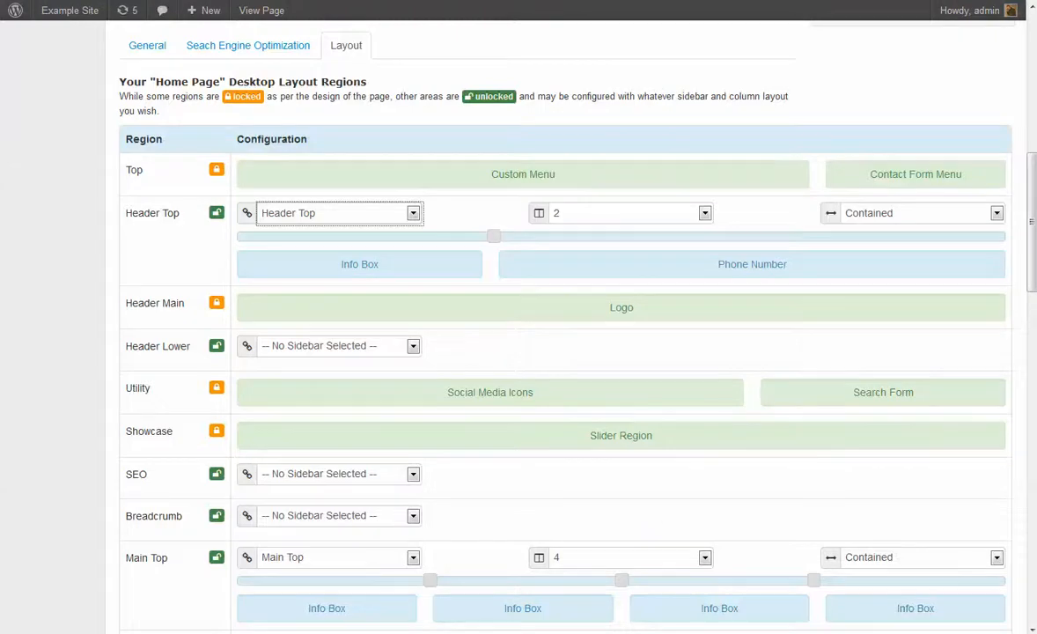
pyautogui.hotkey('ctrl', 'Tab')
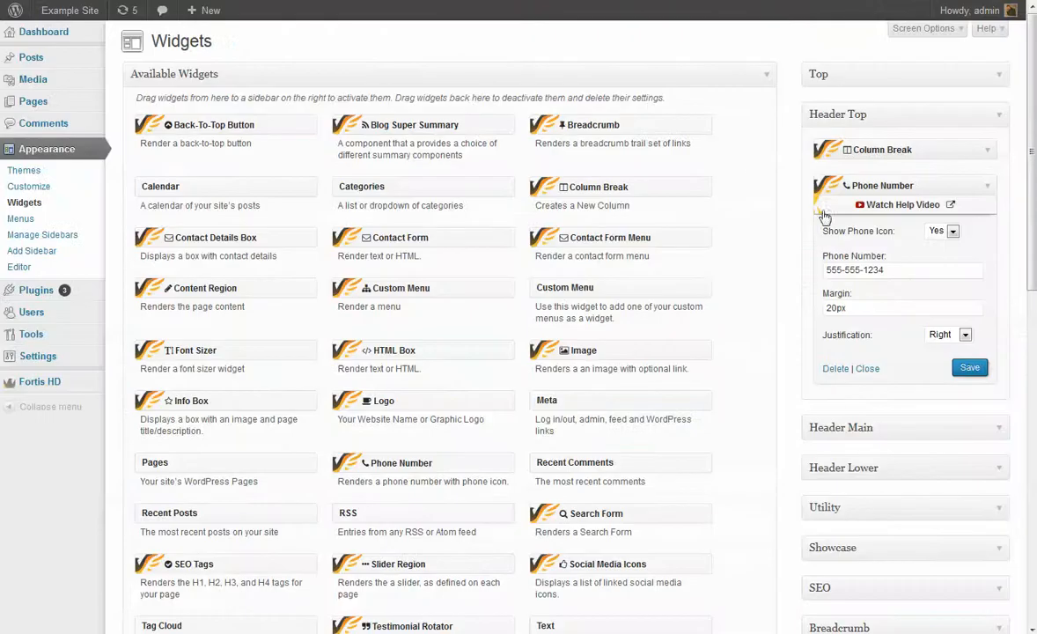
pyautogui.click(883, 303)
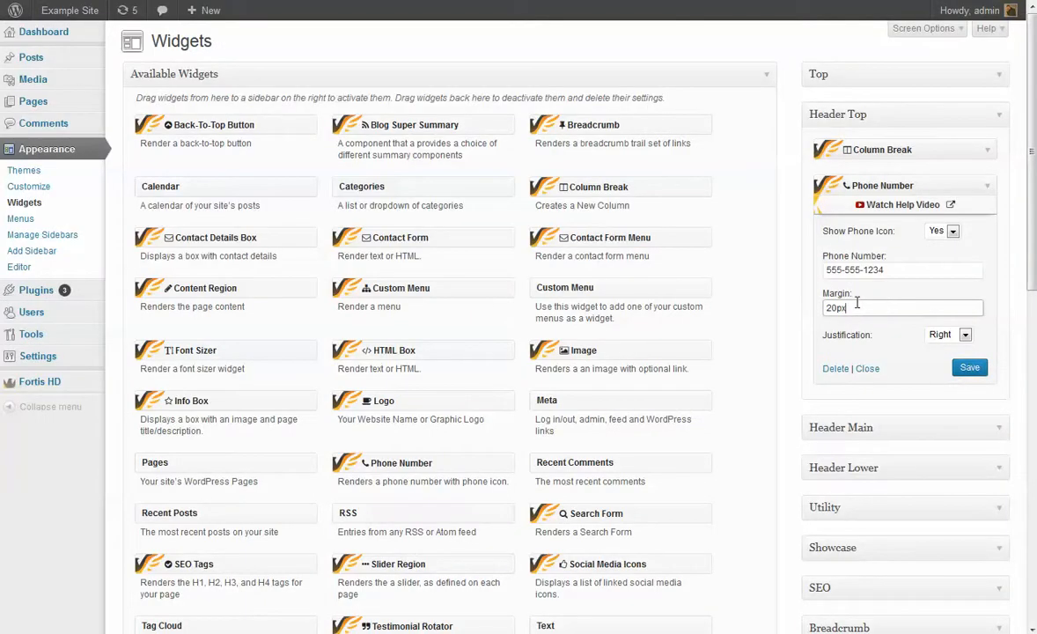
pyautogui.moveTo(830, 306); pyautogui.dragTo(820, 308)
pyautogui.write('5')
pyautogui.moveTo(909, 274); pyautogui.dragTo(874, 273)
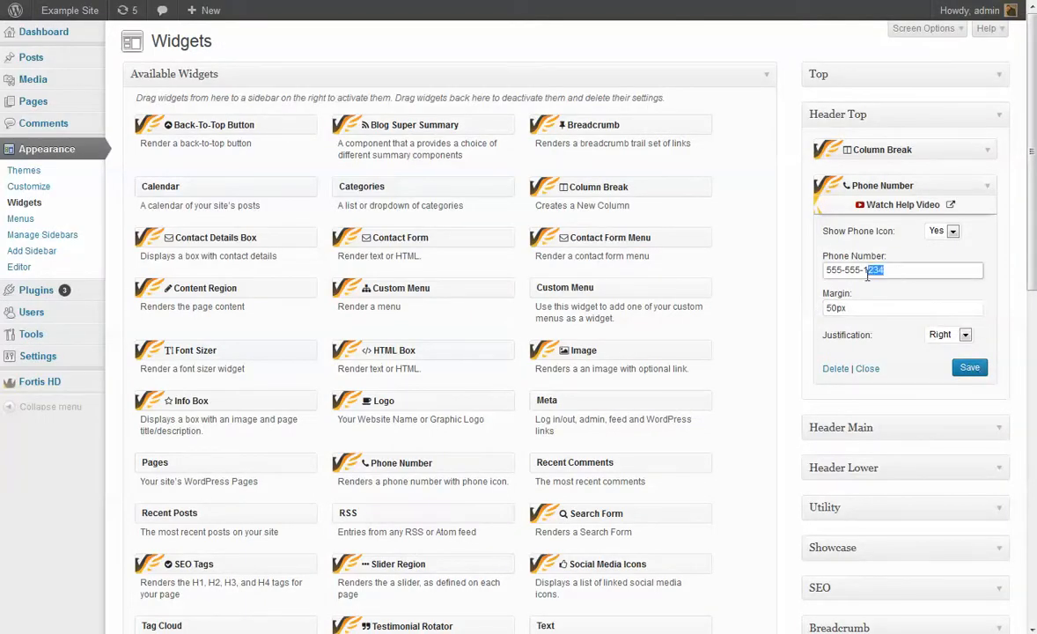
pyautogui.write('5555')
pyautogui.click(962, 369)
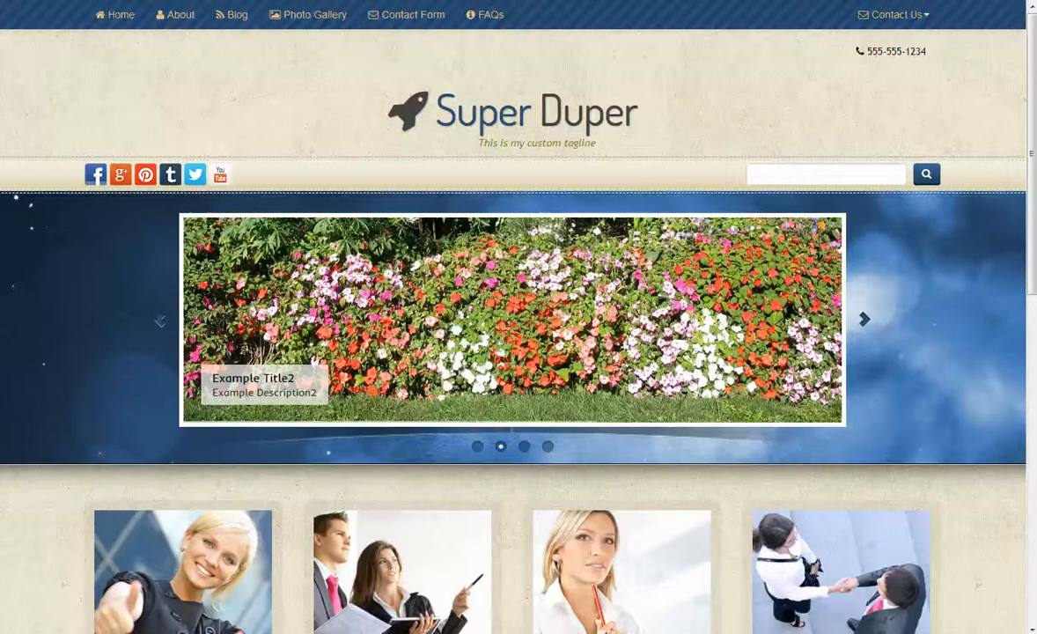
pyautogui.press('F5')
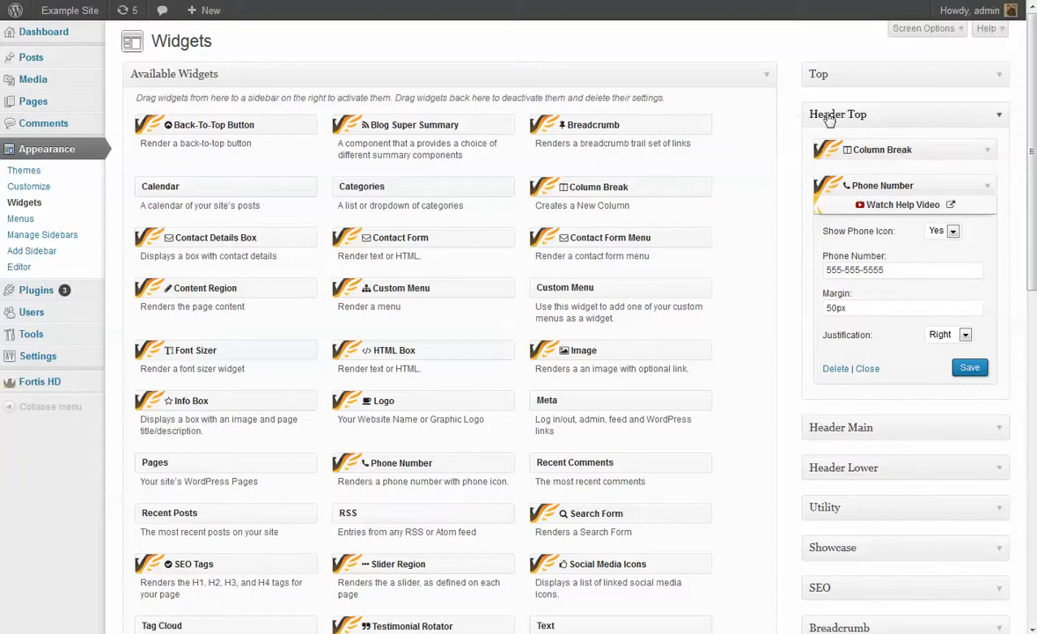
# Clear the Phone Number widget's margin, save the widget and collapse the Header Top area
pyautogui.doubleClick(870, 308)
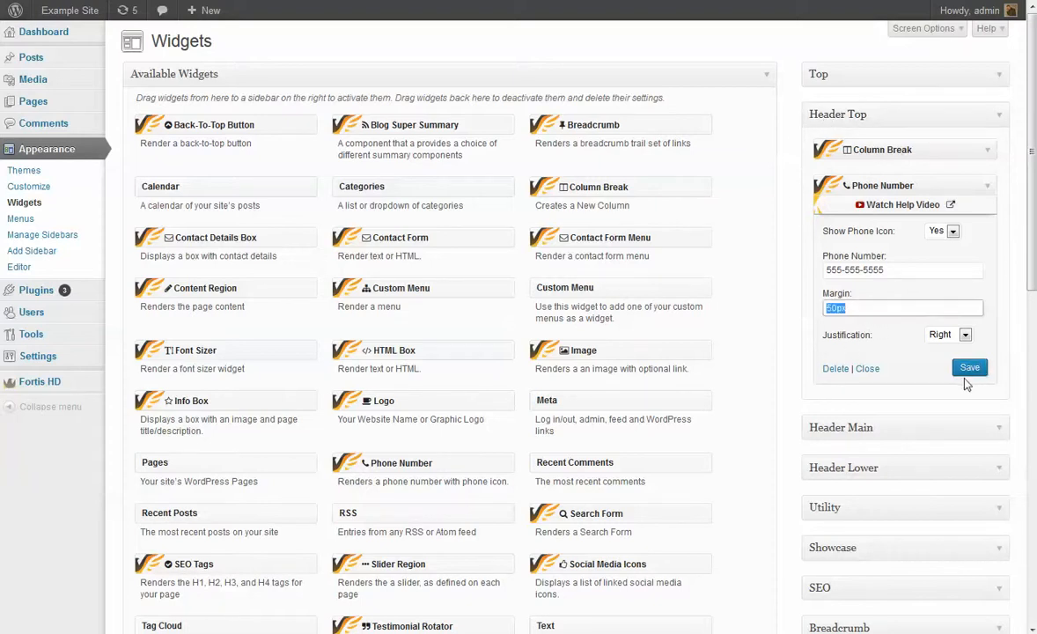
pyautogui.press('BackSpace')
pyautogui.click(970, 369)
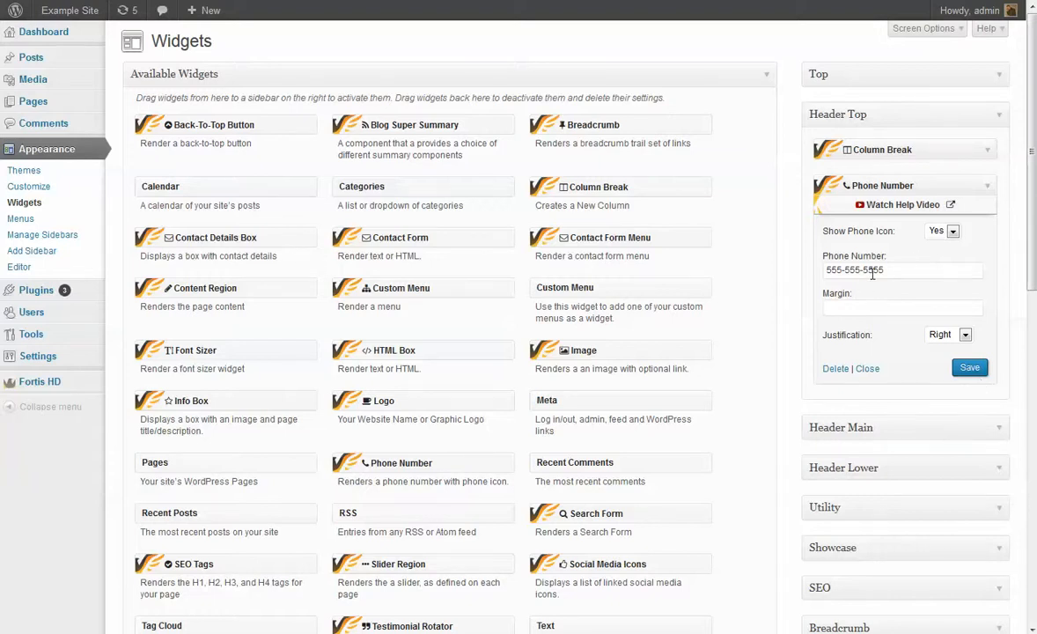
pyautogui.click(965, 369)
pyautogui.click(999, 115)
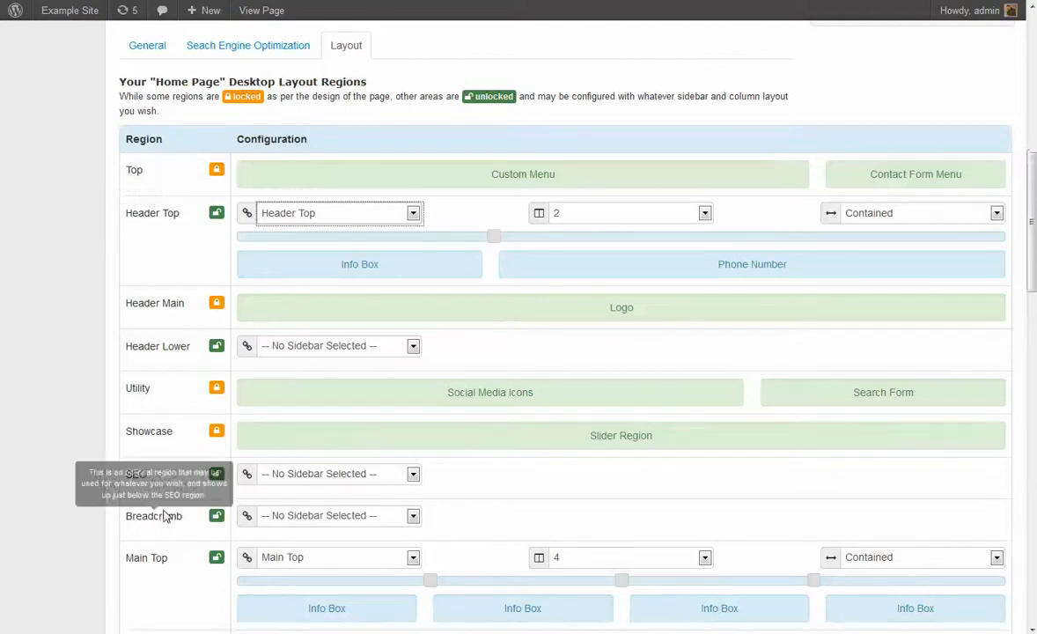
# Review the home page's locked and unlocked layout regions, together with its checklist and page template
pyautogui.scroll(-1, 162, 505)
pyautogui.scroll(3, 162, 504)
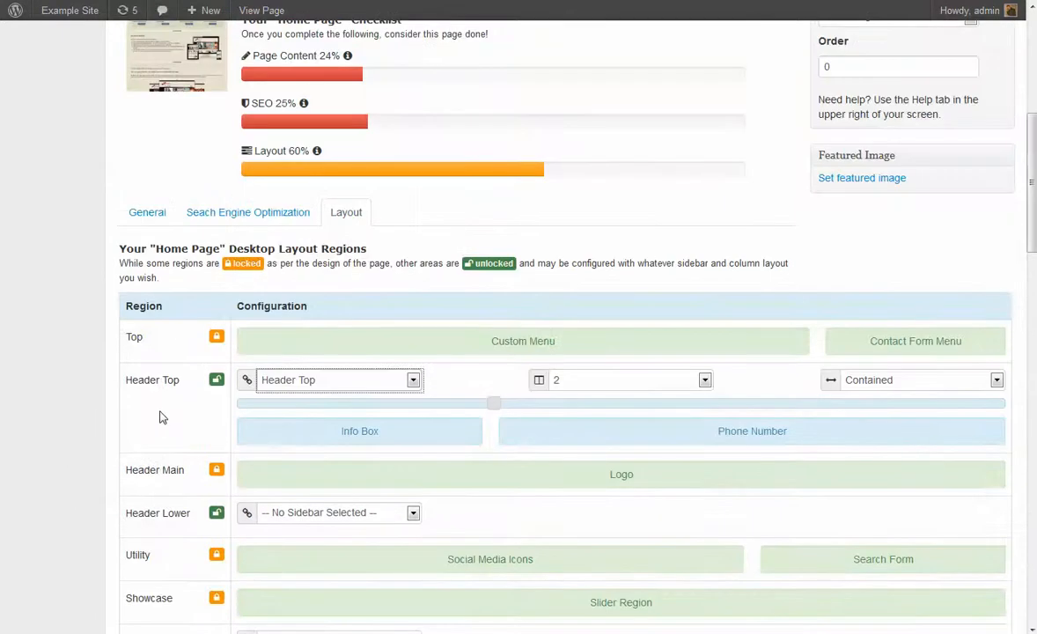
pyautogui.scroll(3, 162, 416)
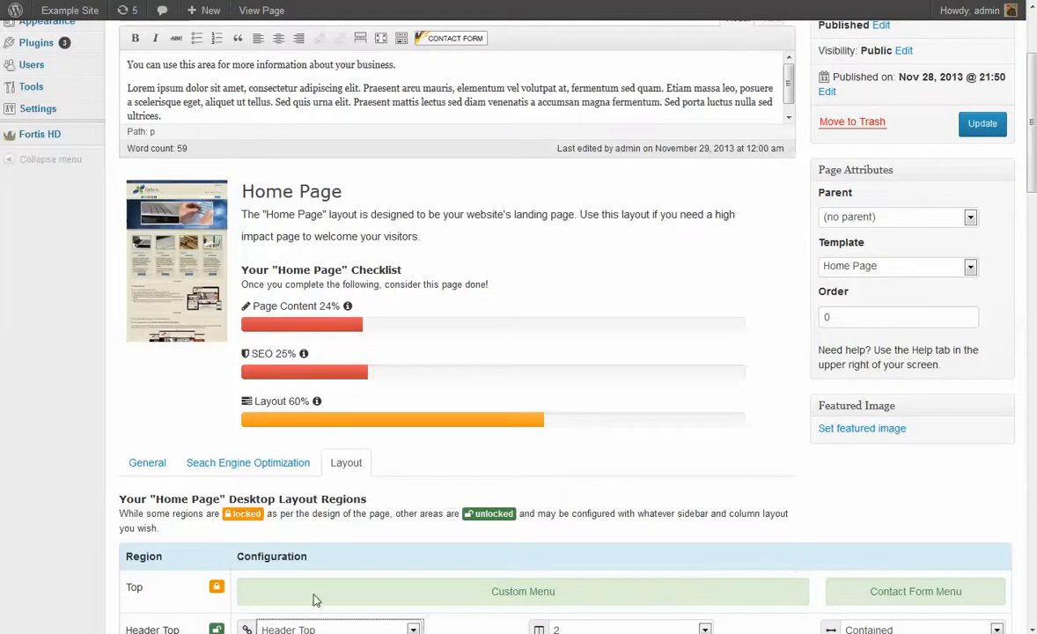
pyautogui.scroll(-1, 308, 590)
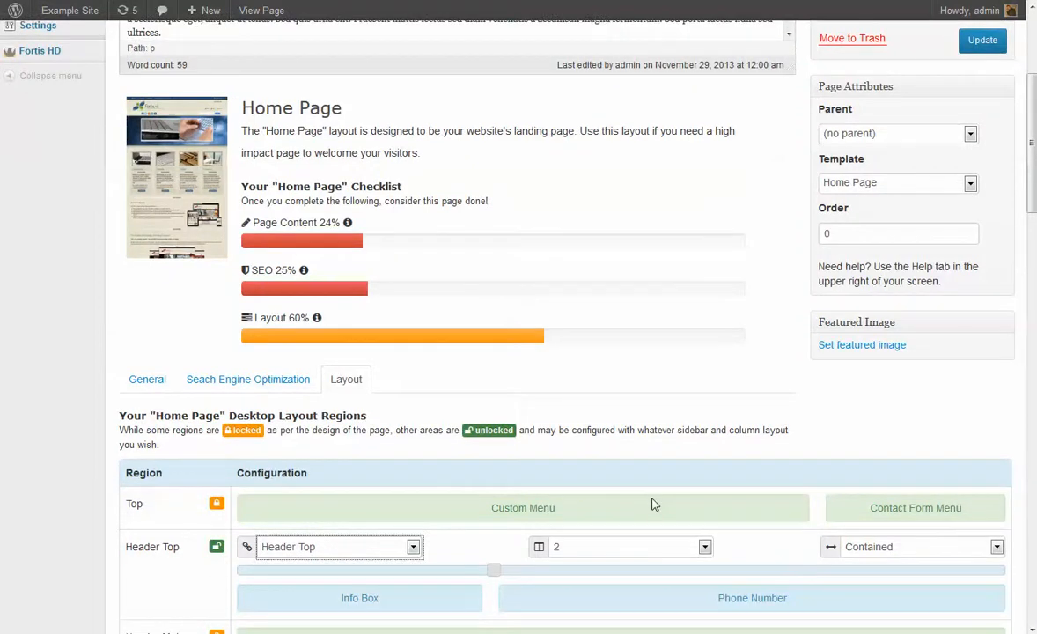
pyautogui.moveTo(134, 509)
pyautogui.scroll(-2, 405, 481)
pyautogui.moveTo(172, 478)
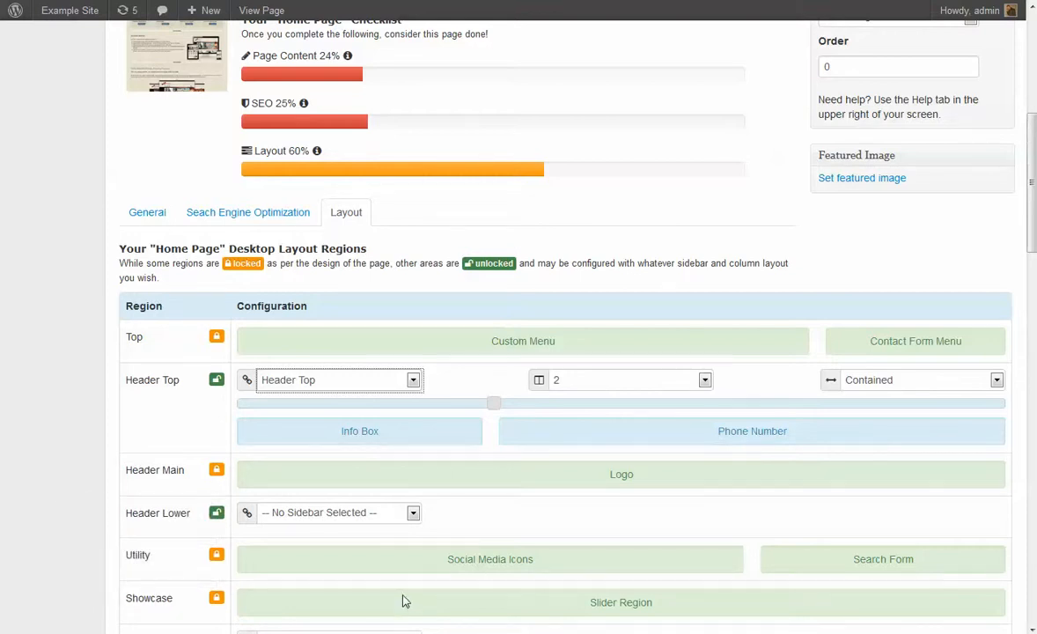
pyautogui.scroll(-1, 373, 574)
pyautogui.scroll(-2, 373, 574)
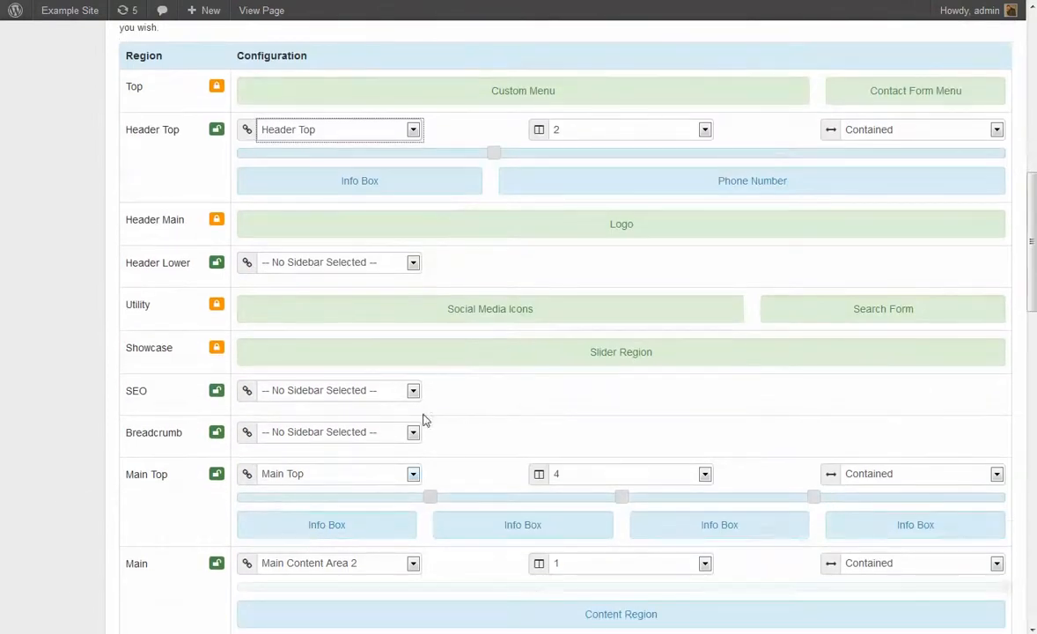
pyautogui.scroll(2, 507, 423)
pyautogui.scroll(2, 507, 424)
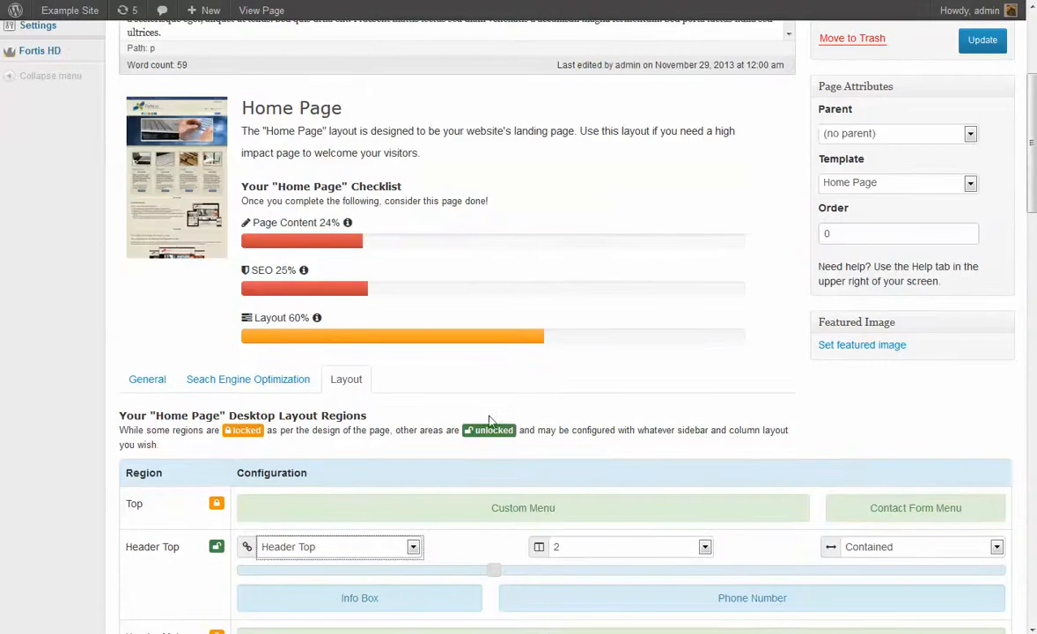
pyautogui.scroll(3, 78, 266)
pyautogui.scroll(2, 18, 53)
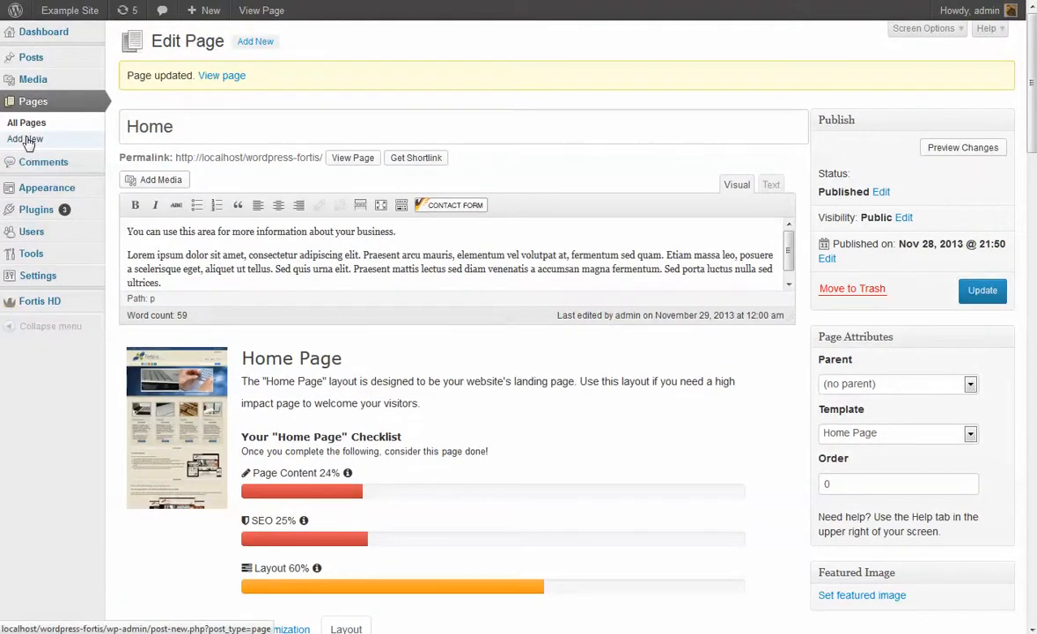
# Create a new page titled Advanced, assign it the Advanced template and publish it
pyautogui.click(26, 141)
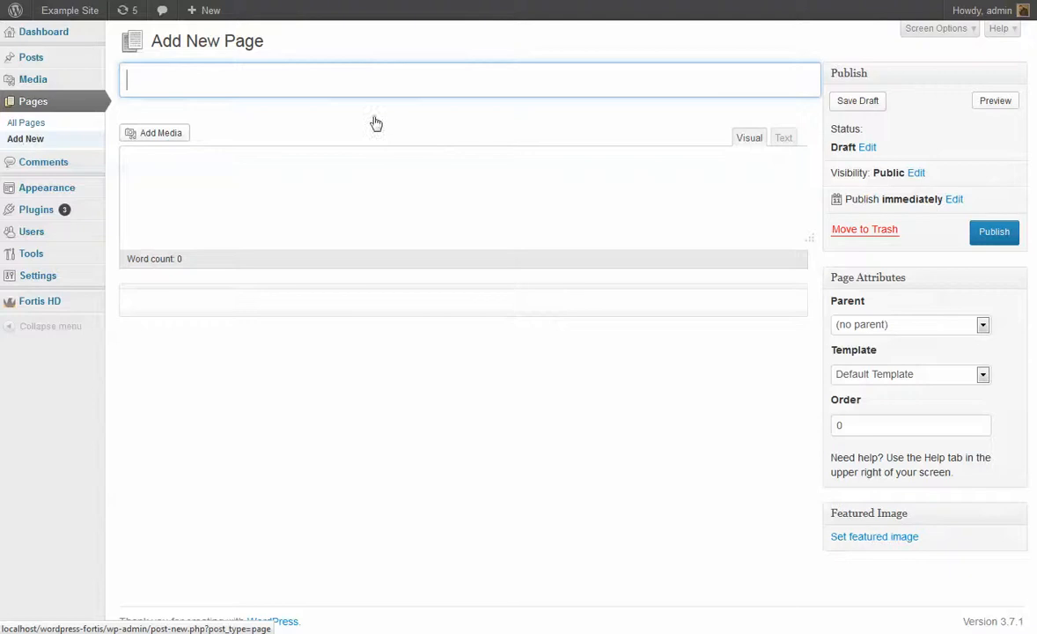
pyautogui.write('Advanced')
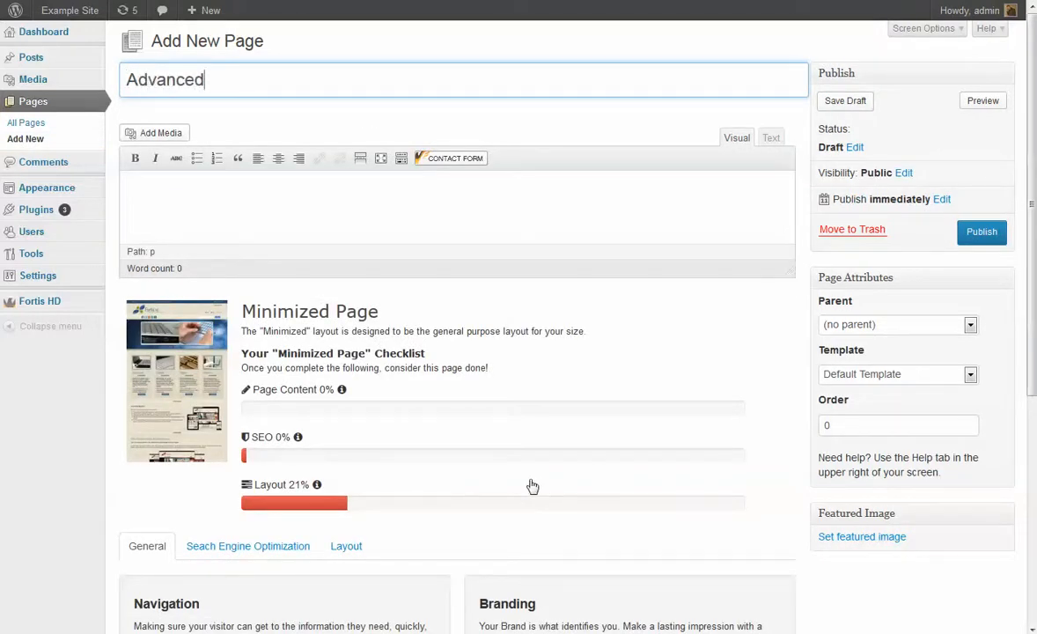
pyautogui.click(858, 374)
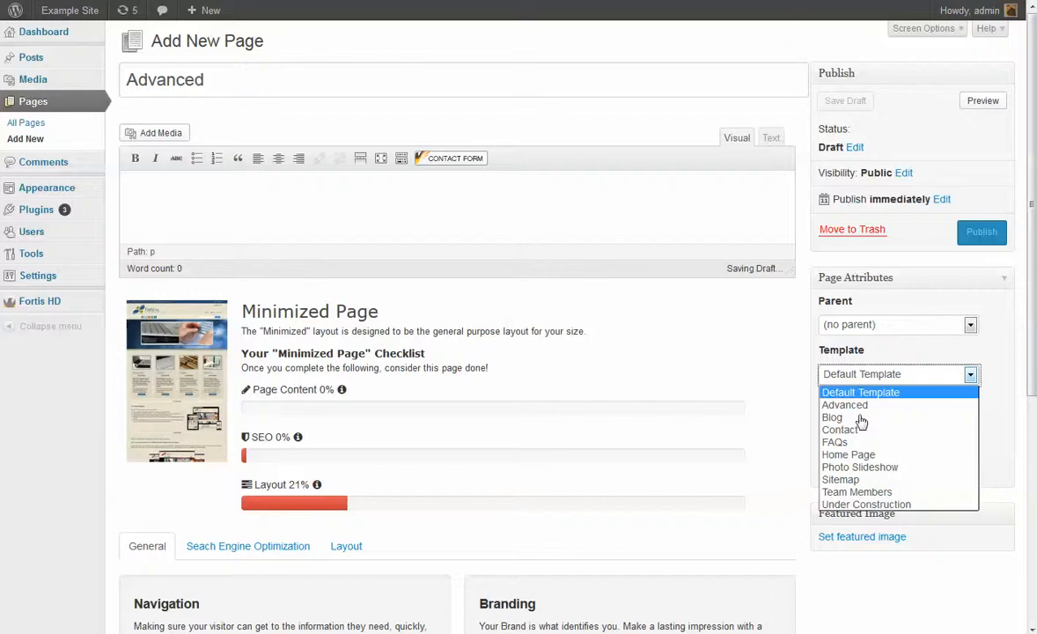
pyautogui.click(857, 406)
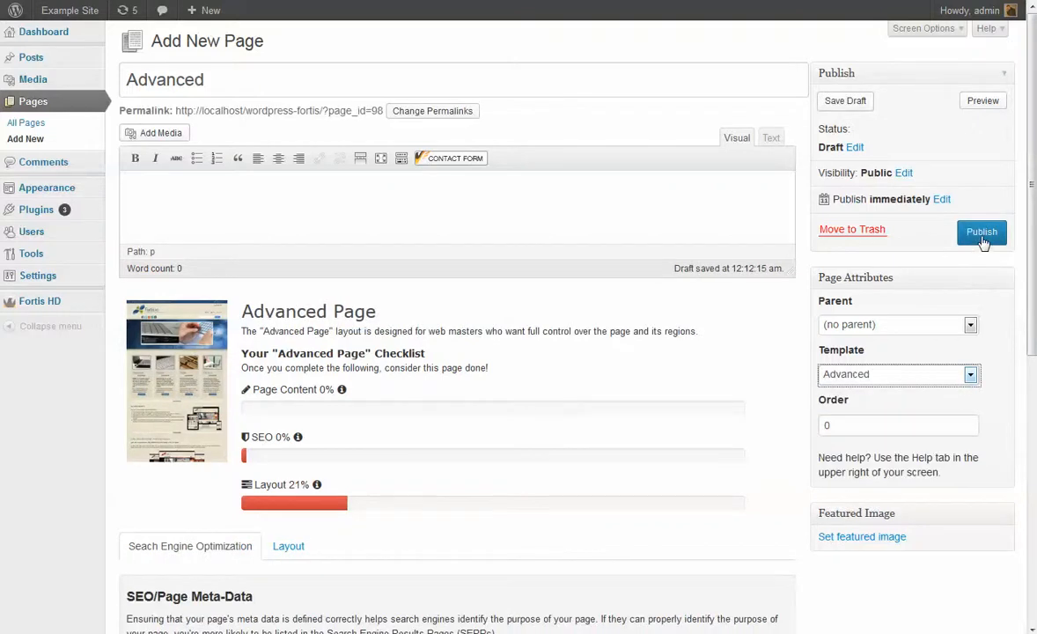
pyautogui.click(982, 234)
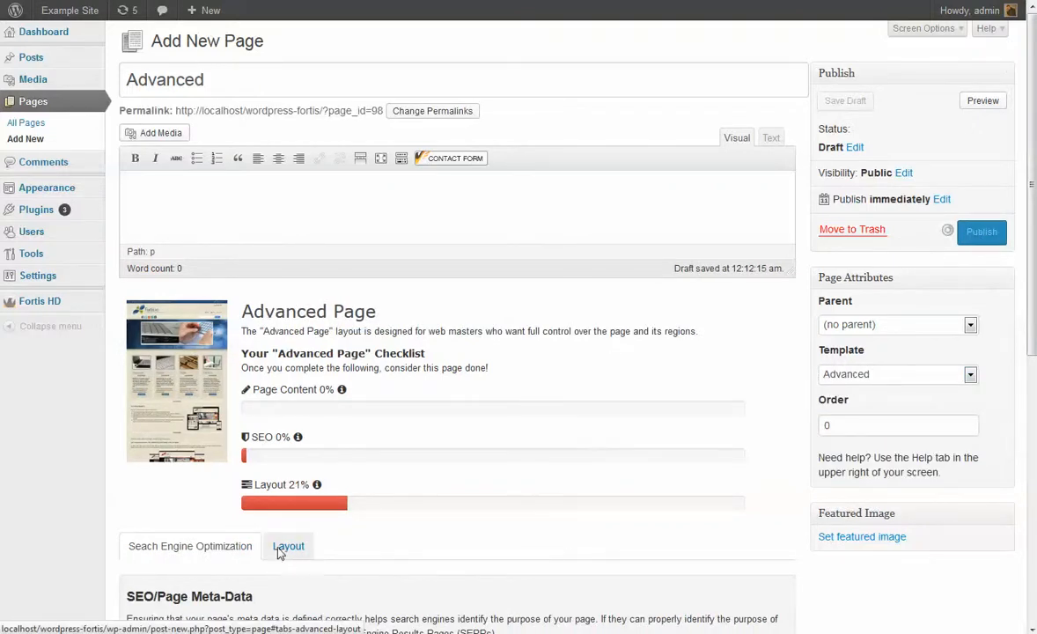
# In the page's layout, assign the Top sidebar to the Top region with 2 columns, widening the first to about three quarters
pyautogui.scroll(-2, 369, 555)
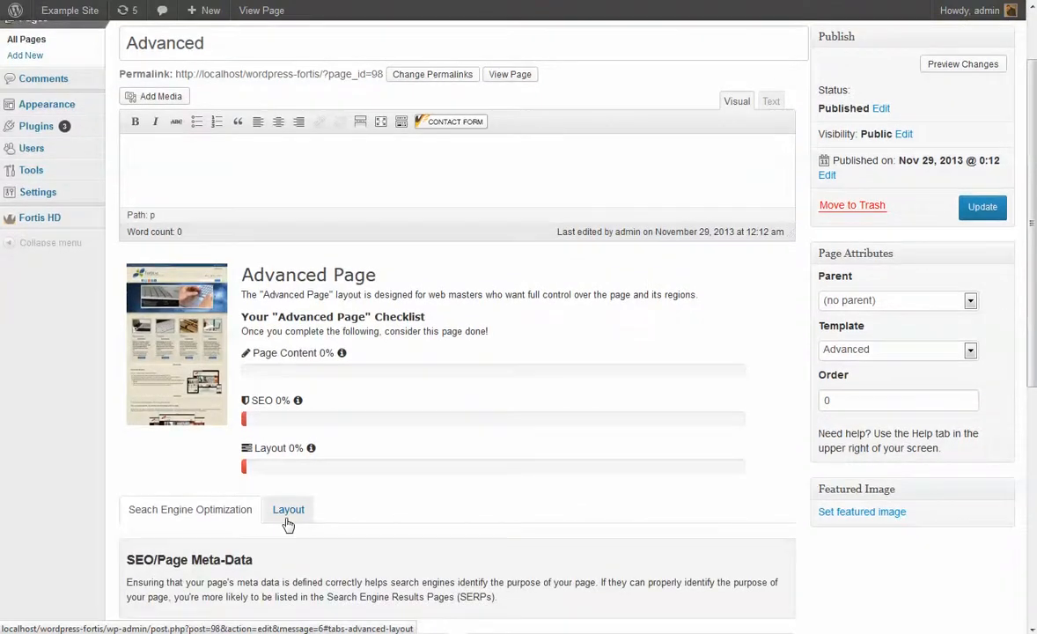
pyautogui.click(289, 511)
pyautogui.scroll(-3, 458, 502)
pyautogui.scroll(-7, 139, 476)
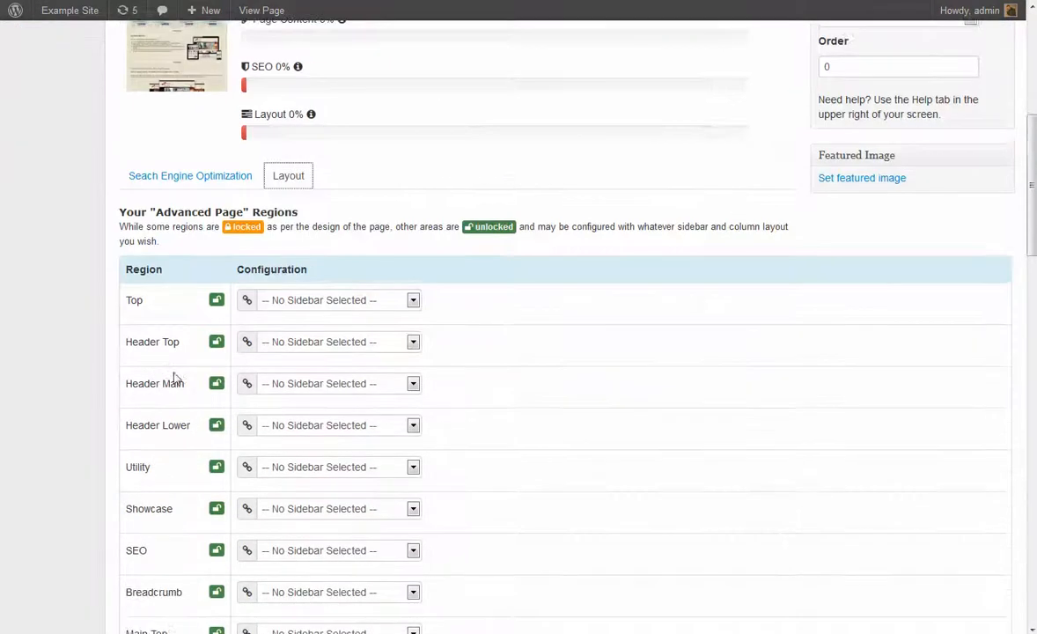
pyautogui.scroll(2, 185, 496)
pyautogui.scroll(5, 185, 493)
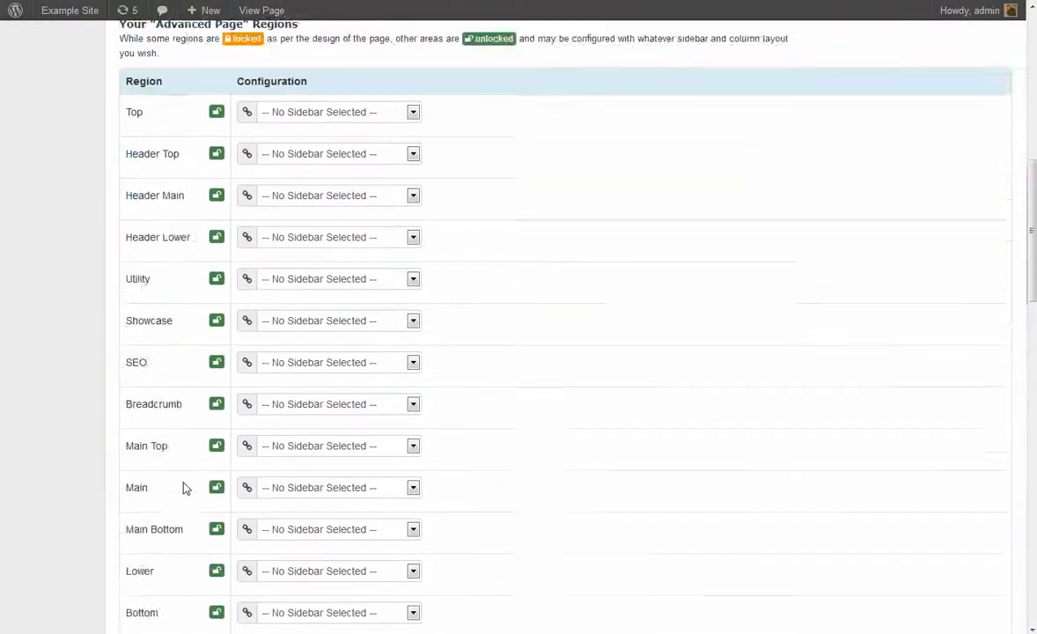
pyautogui.click(302, 302)
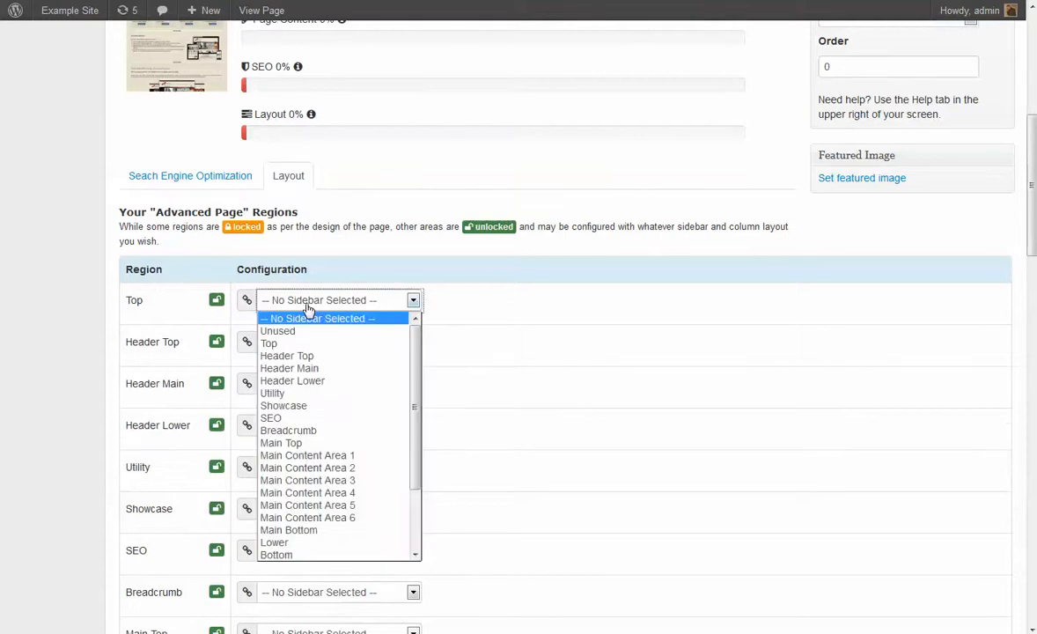
pyautogui.click(339, 342)
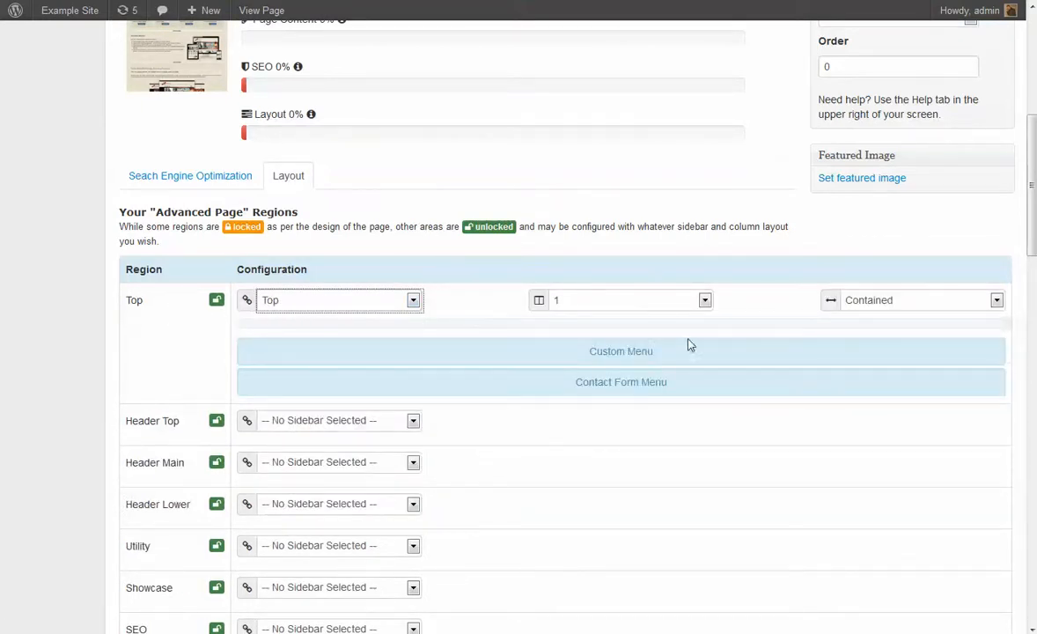
pyautogui.click(588, 303)
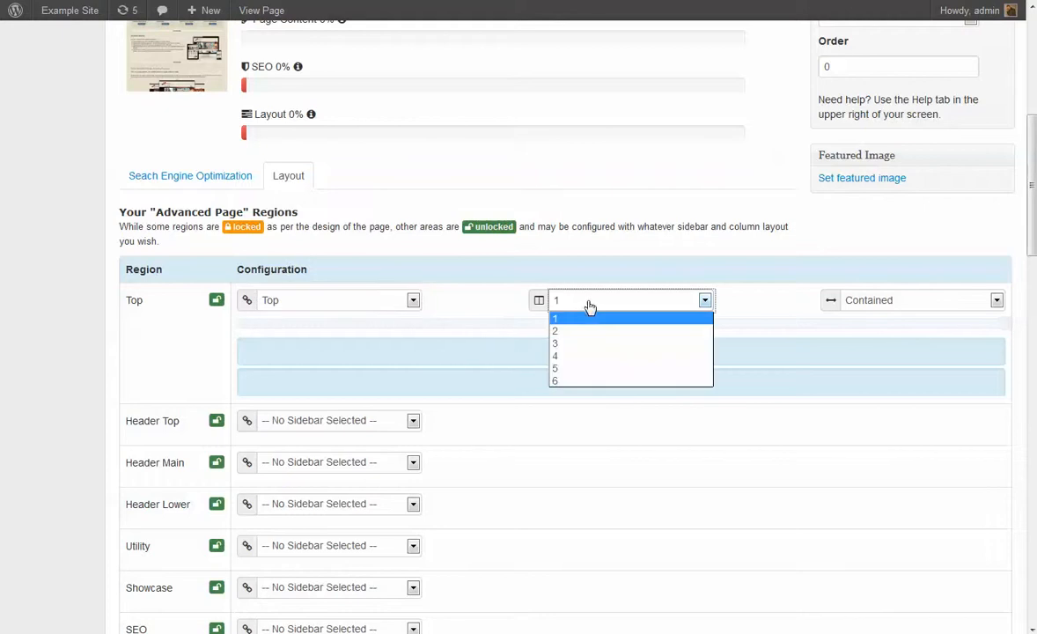
pyautogui.click(593, 330)
pyautogui.moveTo(621, 326); pyautogui.dragTo(830, 334)
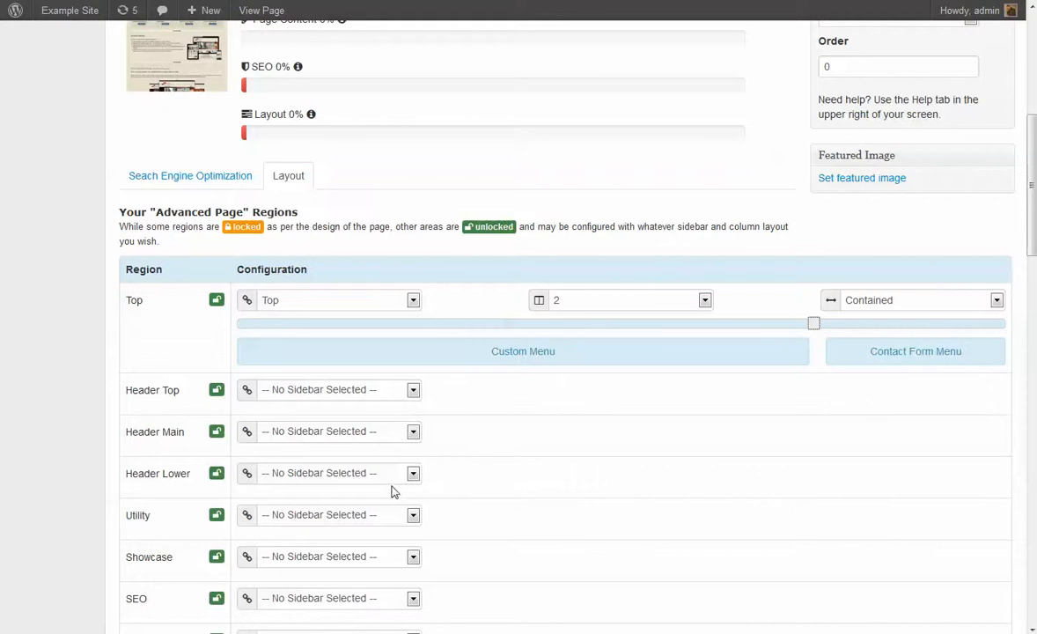
# Assign the Header Main sidebar to the Header Main region and Main Content Area 1 to the Main region
pyautogui.click(271, 437)
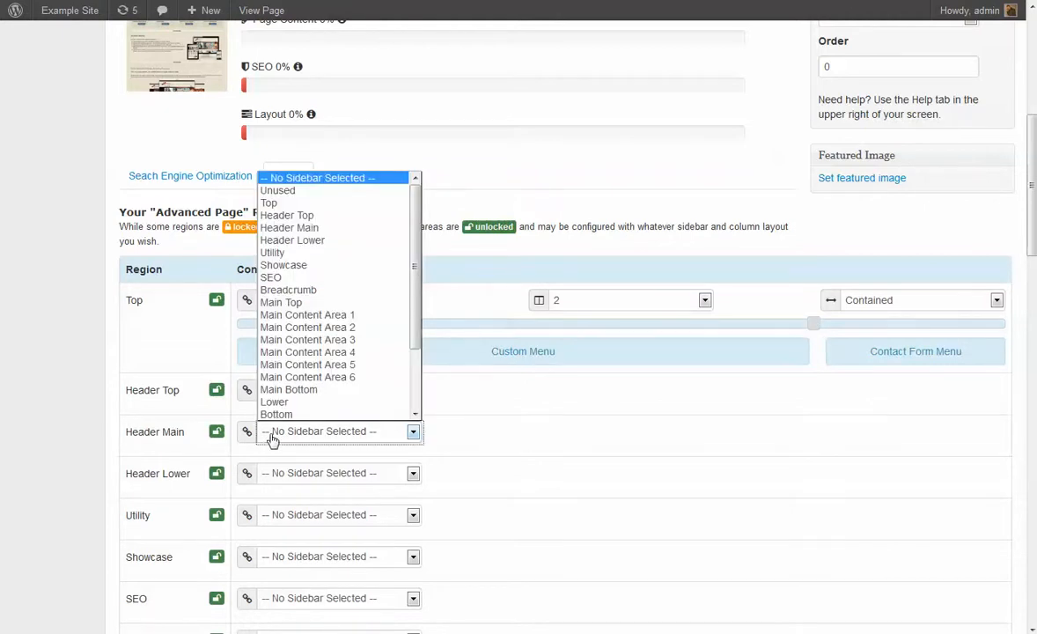
pyautogui.click(273, 231)
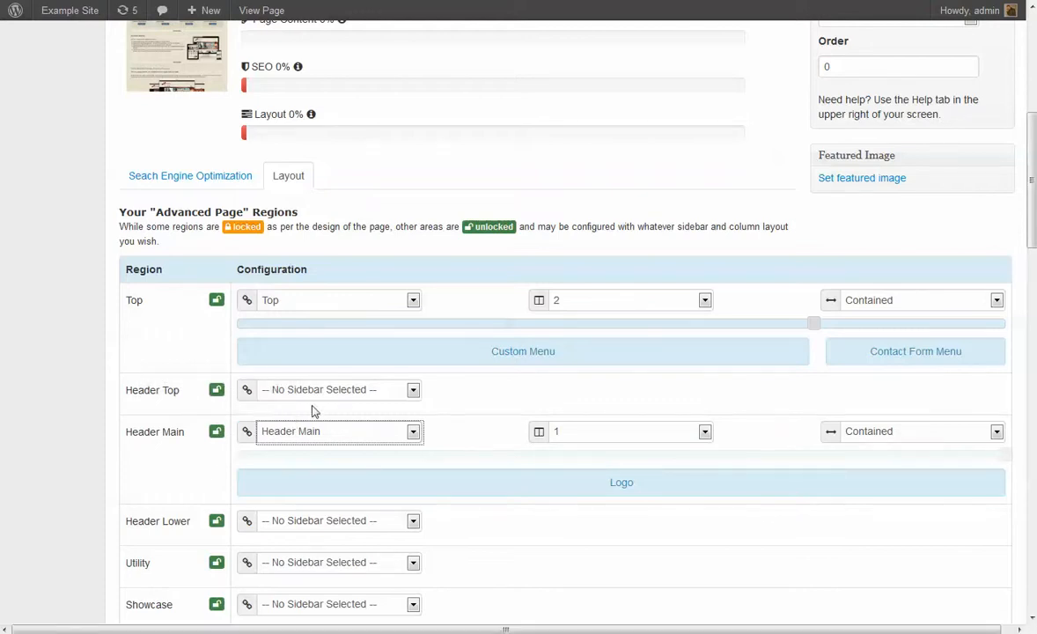
pyautogui.scroll(-5, 428, 466)
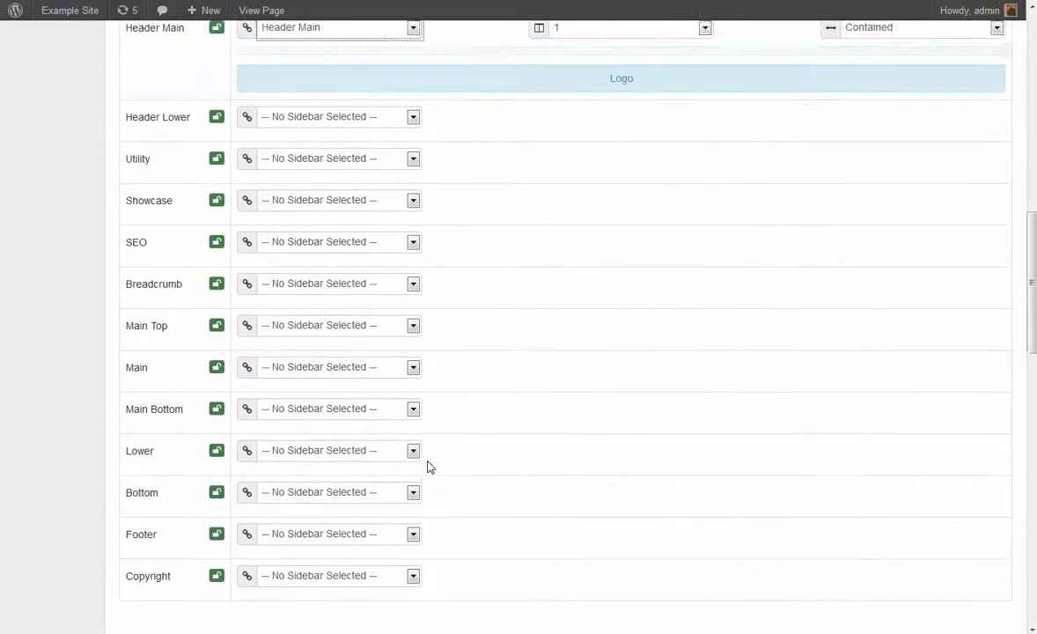
pyautogui.click(330, 356)
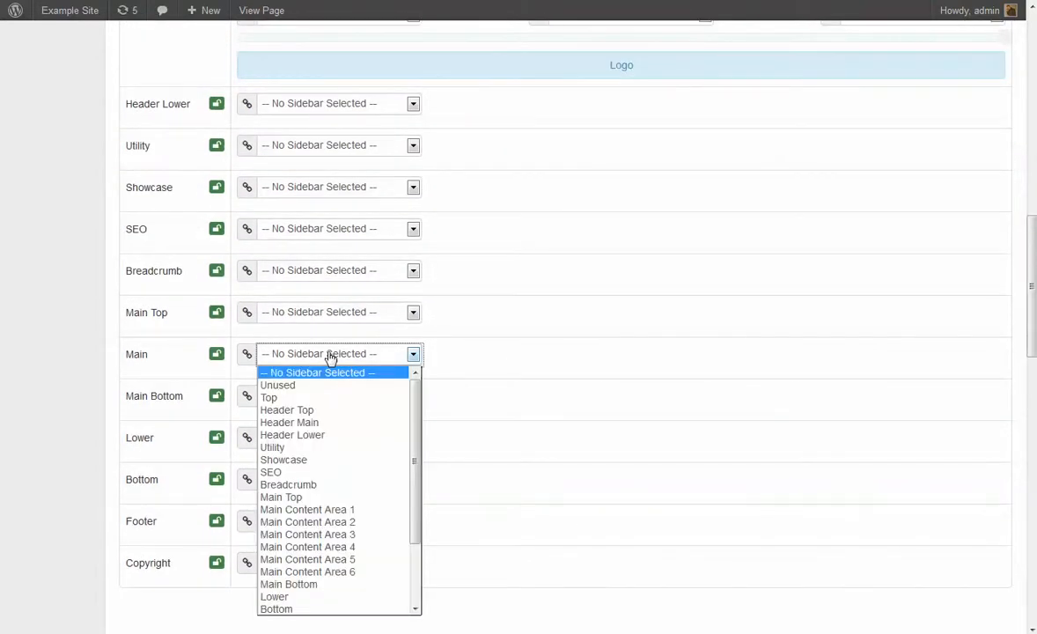
pyautogui.click(324, 511)
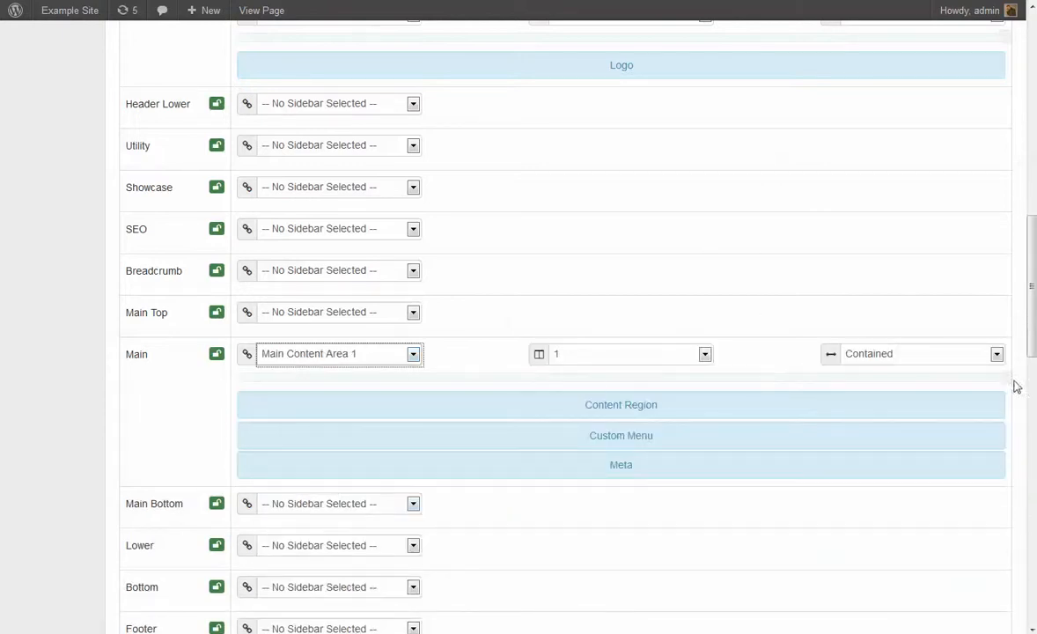
# Split the Main region into 2 columns and widen the Content Region column to about three quarters of the width
pyautogui.click(676, 356)
pyautogui.click(653, 386)
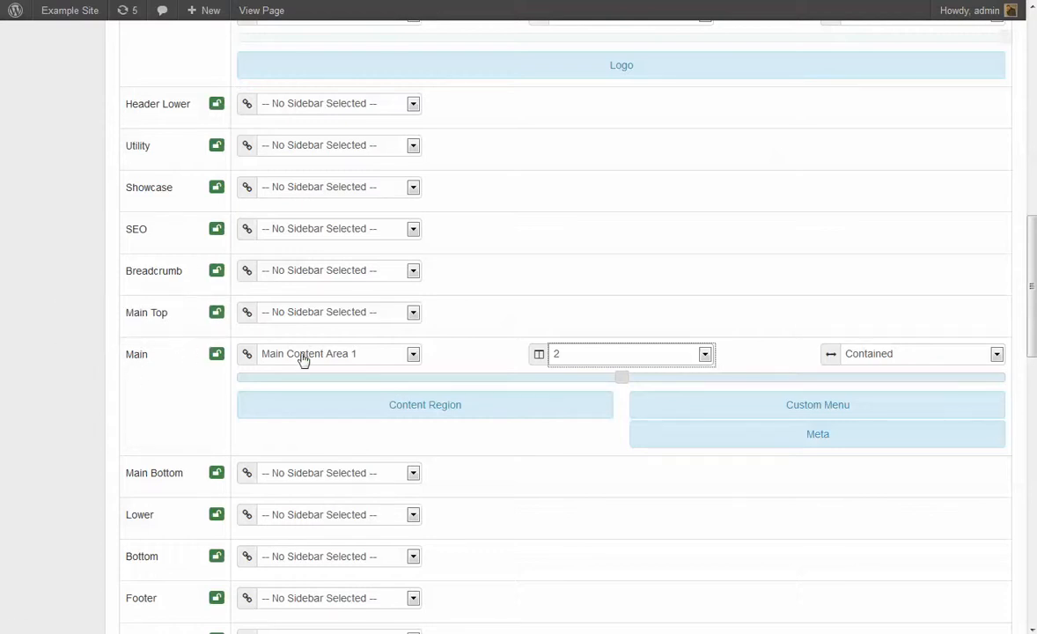
pyautogui.moveTo(621, 377); pyautogui.dragTo(695, 398)
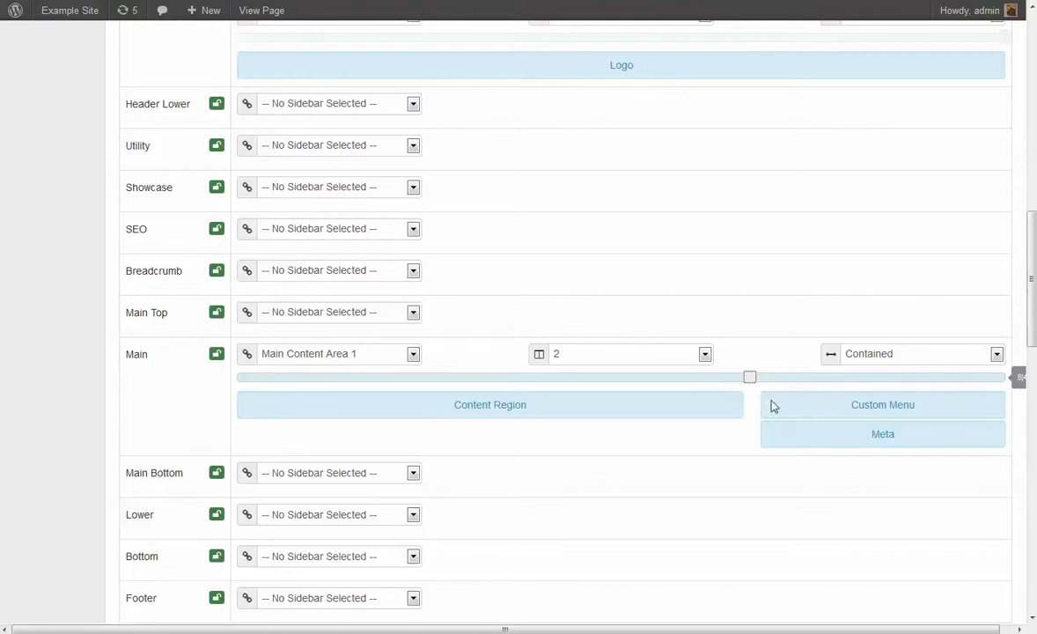
pyautogui.moveTo(753, 382); pyautogui.dragTo(805, 380)
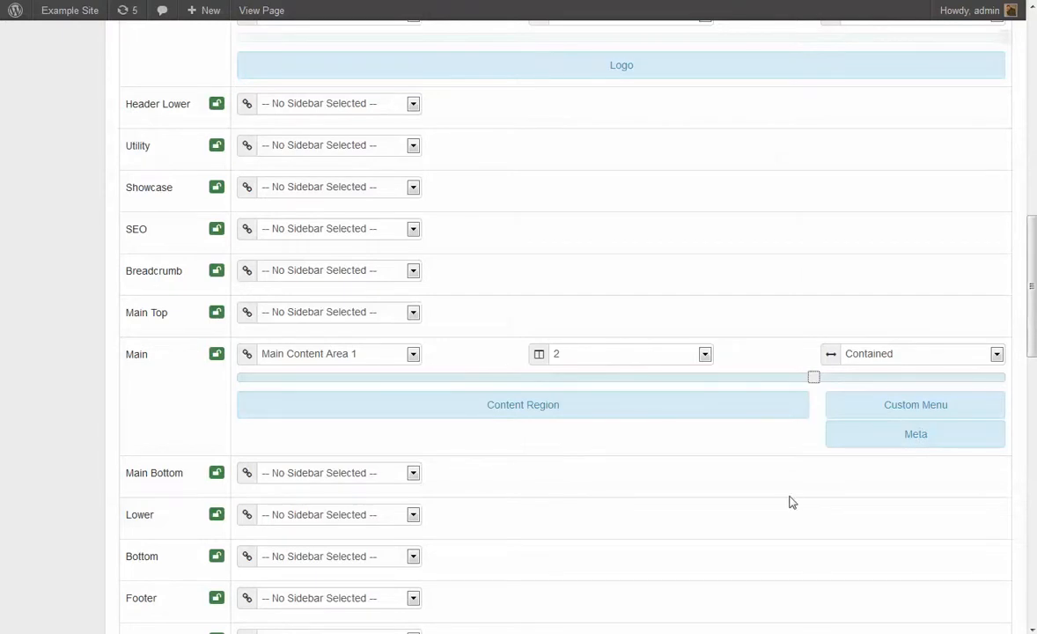
# Update the Advanced page with its new region layout and open the live page in a new browser tab
pyautogui.scroll(5, 787, 500)
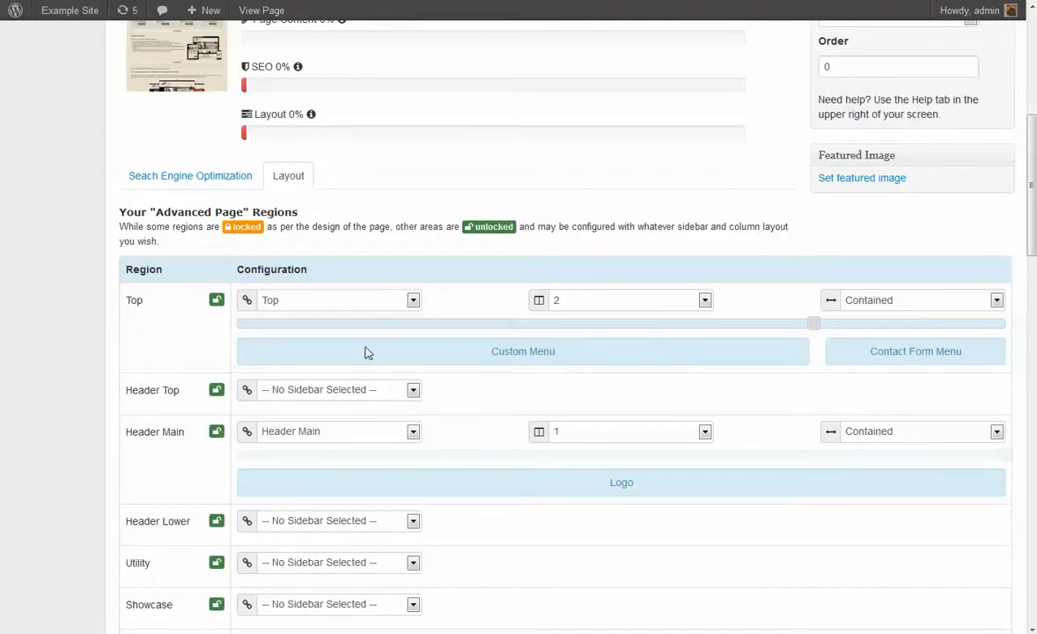
pyautogui.scroll(-4, 163, 344)
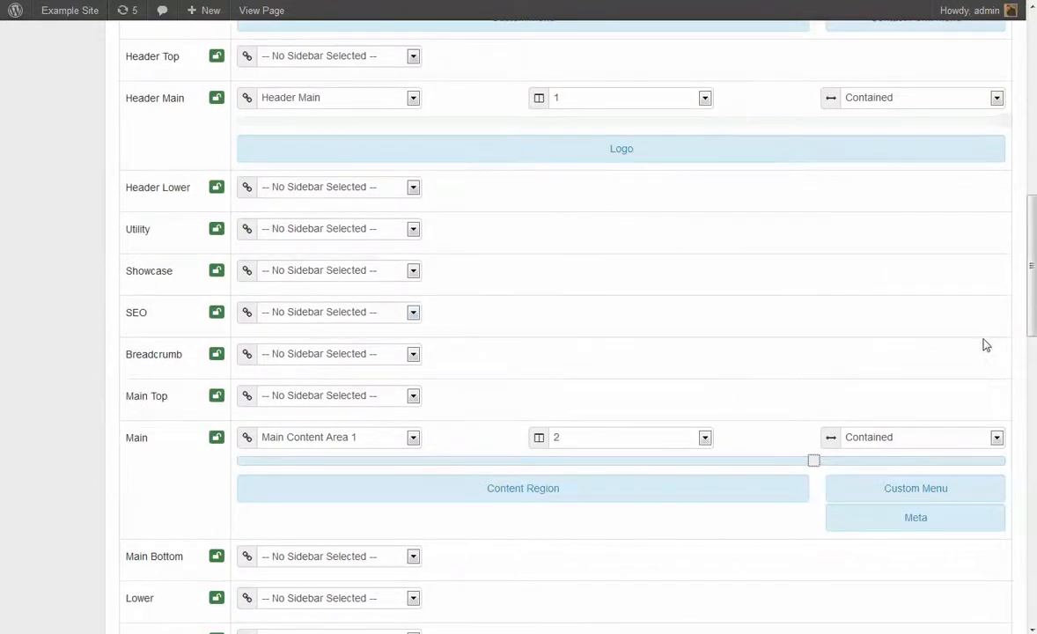
pyautogui.scroll(4, 907, 144)
pyautogui.scroll(4, 924, 142)
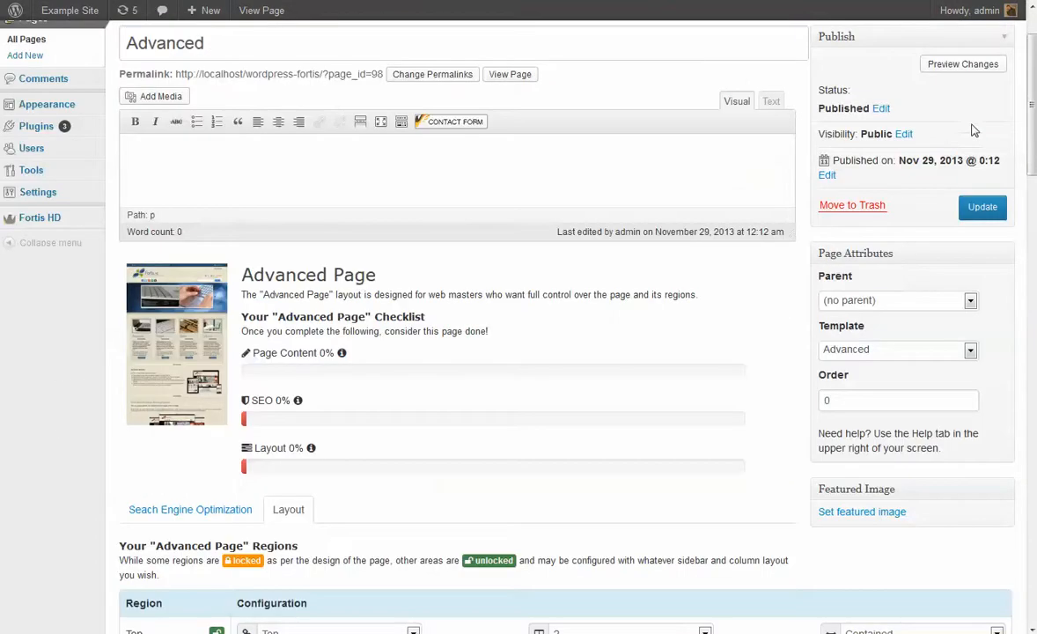
pyautogui.click(985, 206)
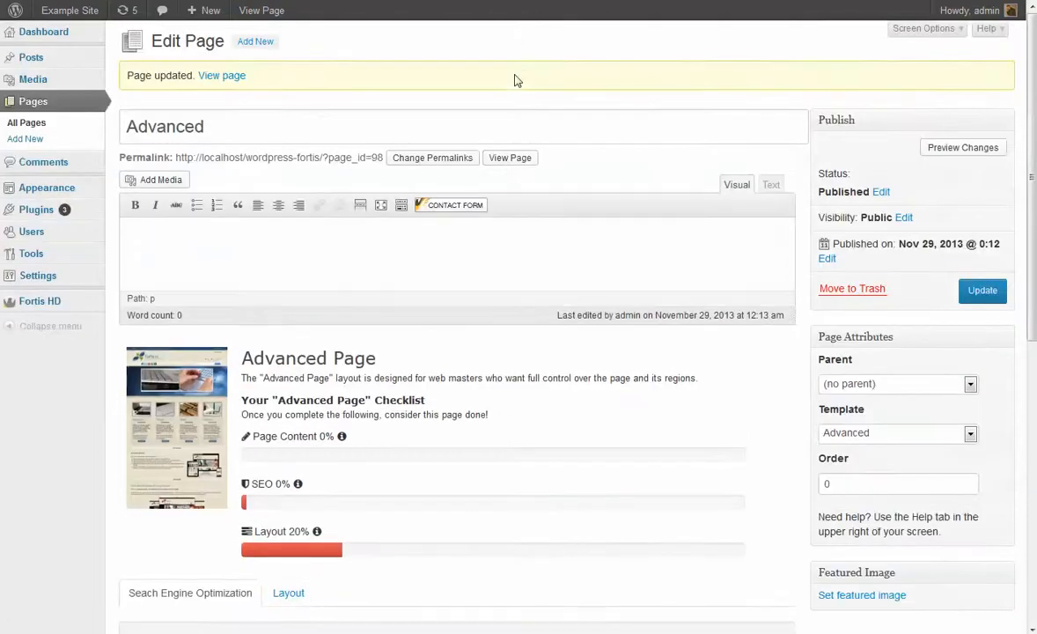
pyautogui.rightClick(512, 160)
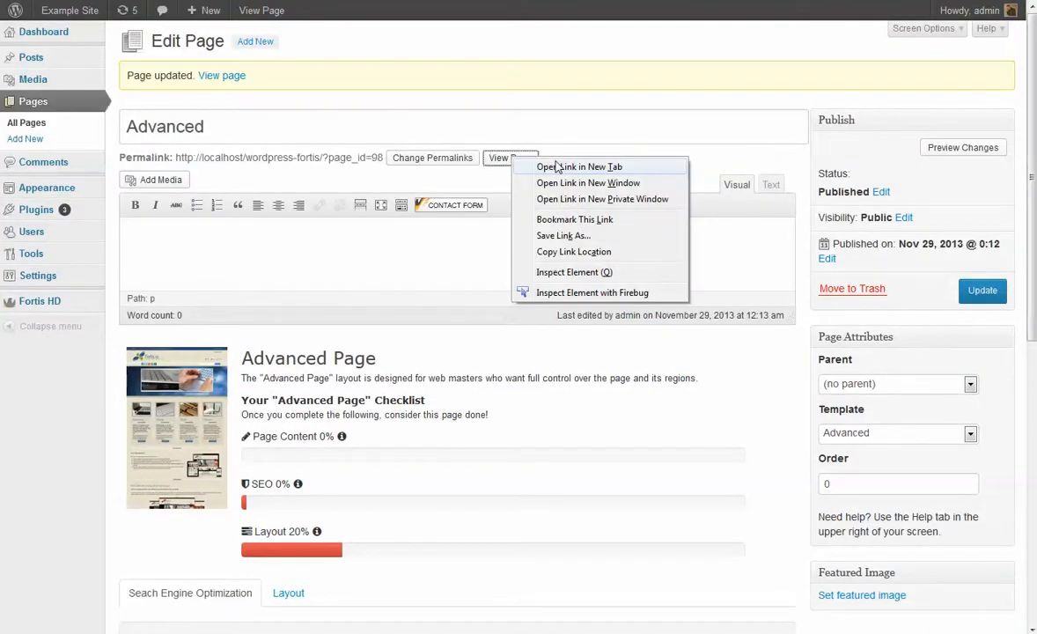
pyautogui.click(547, 167)
pyautogui.click(309, 1)
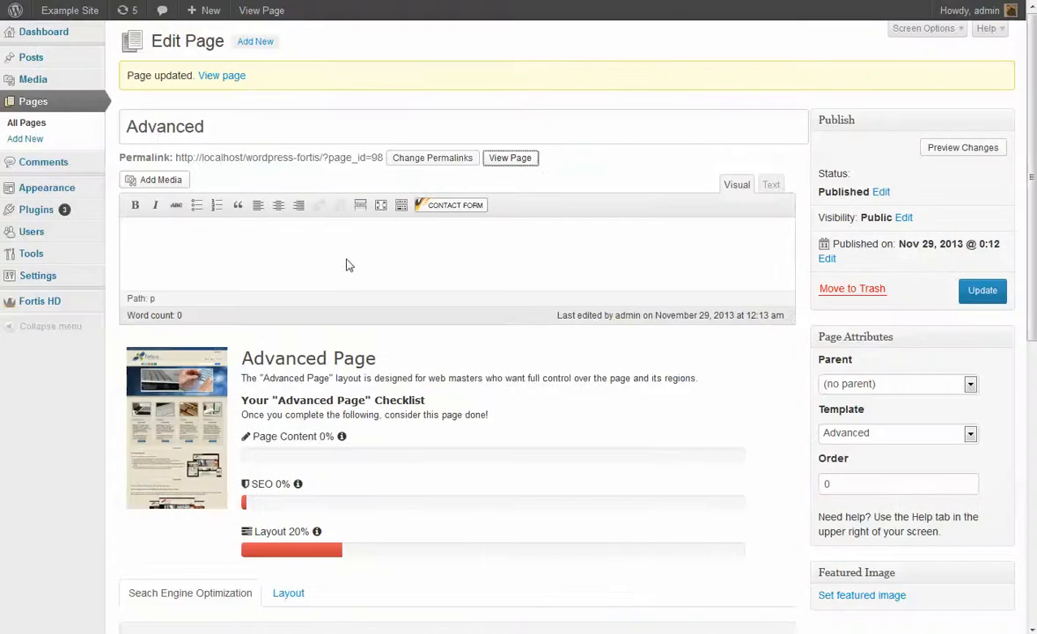
# Add the text "here is some content" to the page body and update the page
pyautogui.click(347, 265)
pyautogui.write('here is some content')
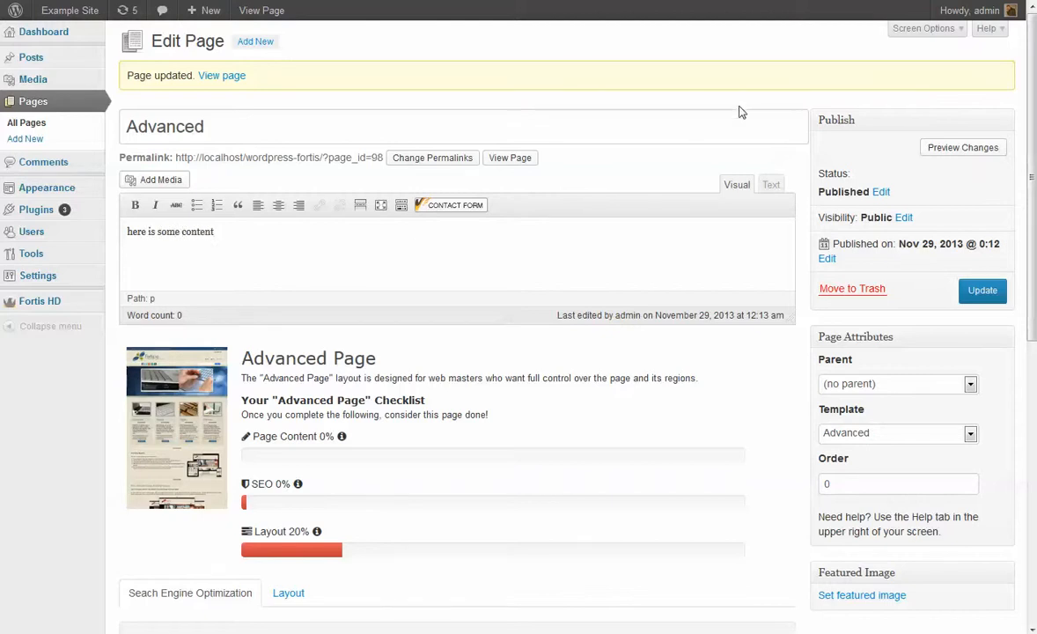
pyautogui.click(975, 291)
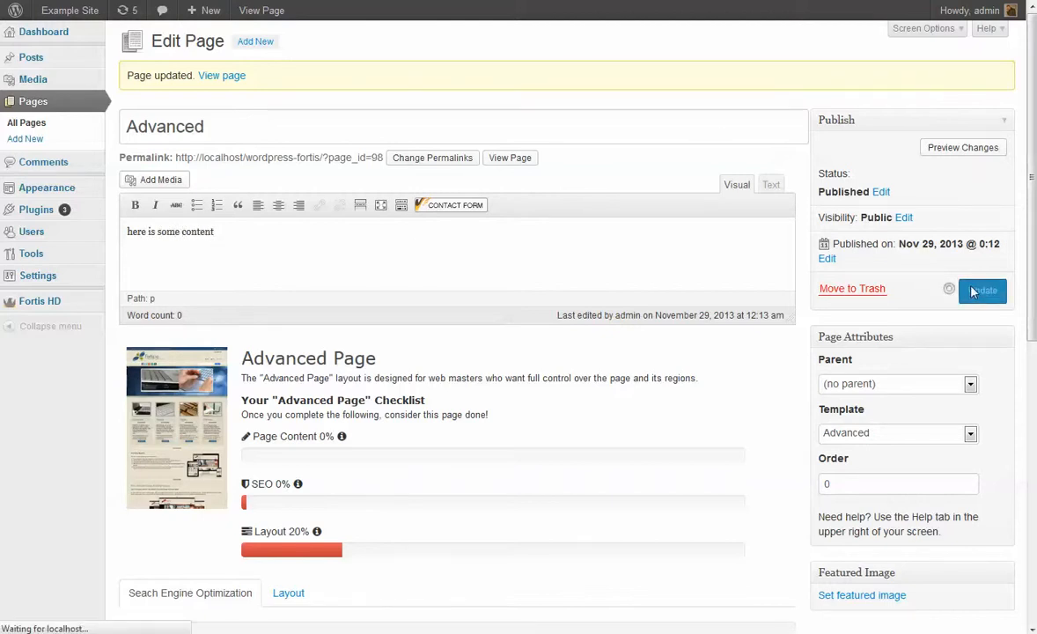
# Show the Comments and Discussion boxes on the page editing screen
pyautogui.click(940, 34)
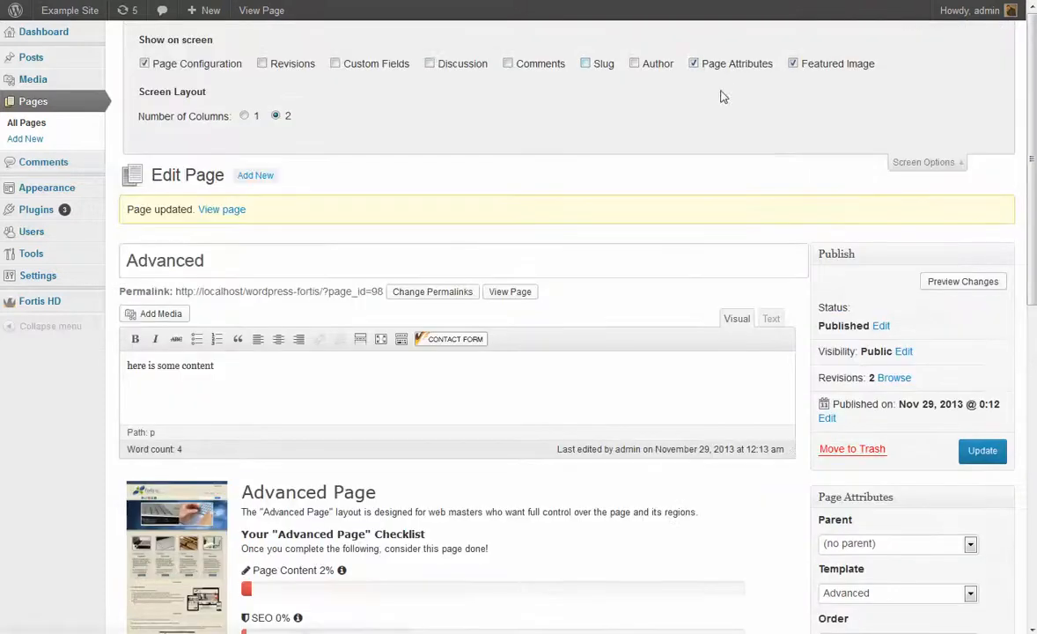
pyautogui.click(510, 65)
pyautogui.scroll(-10, 589, 164)
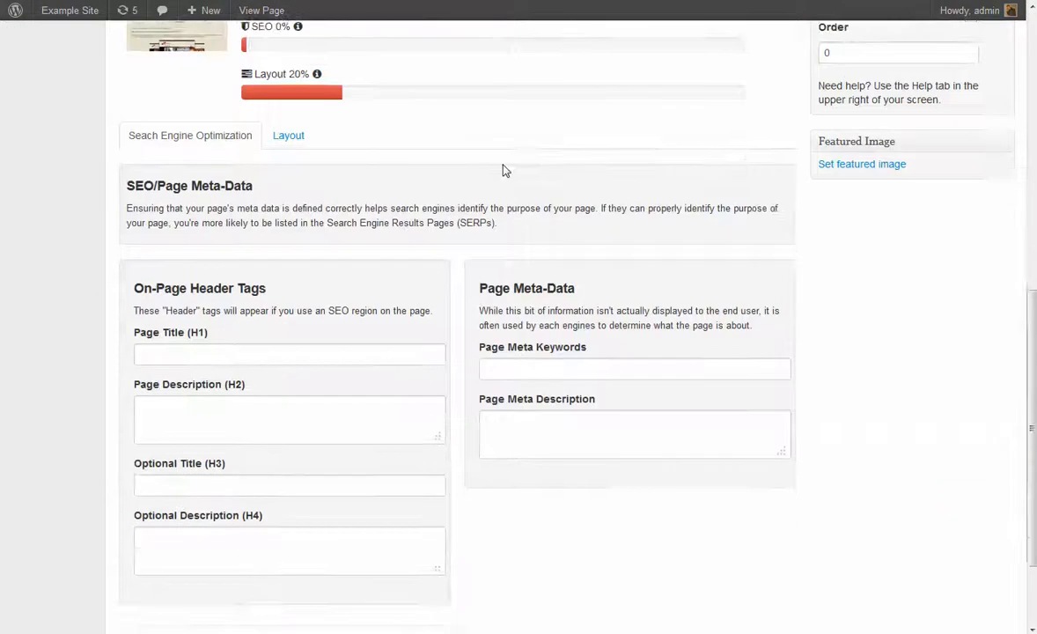
pyautogui.scroll(10, 315, 446)
pyautogui.click(449, 71)
pyautogui.scroll(-10, 470, 475)
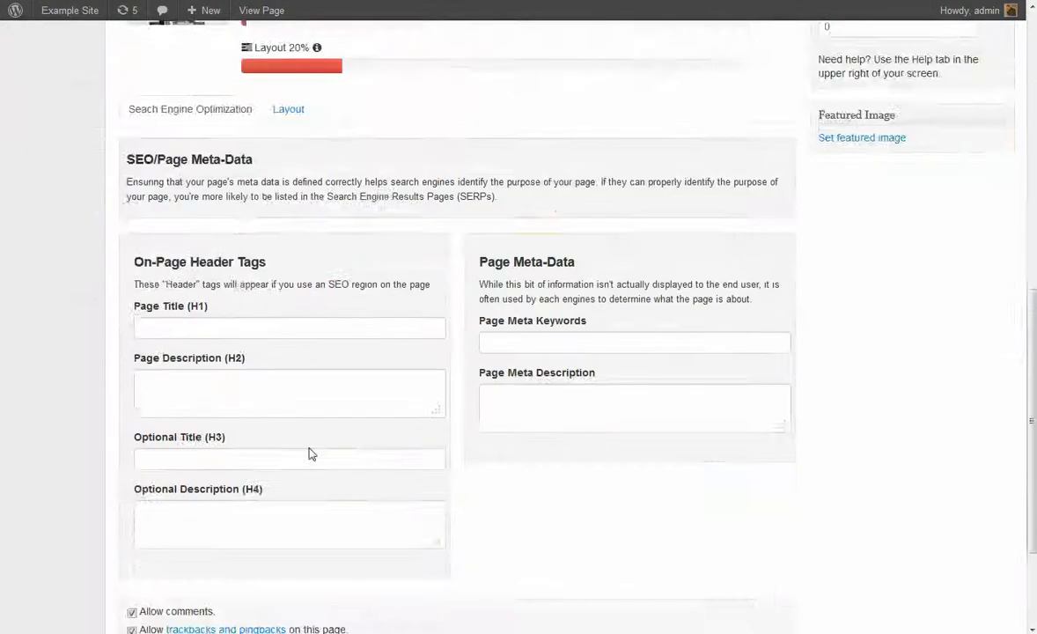
# Disallow comments, trackbacks and pingbacks on the Advanced page and update it
pyautogui.click(132, 458)
pyautogui.click(132, 476)
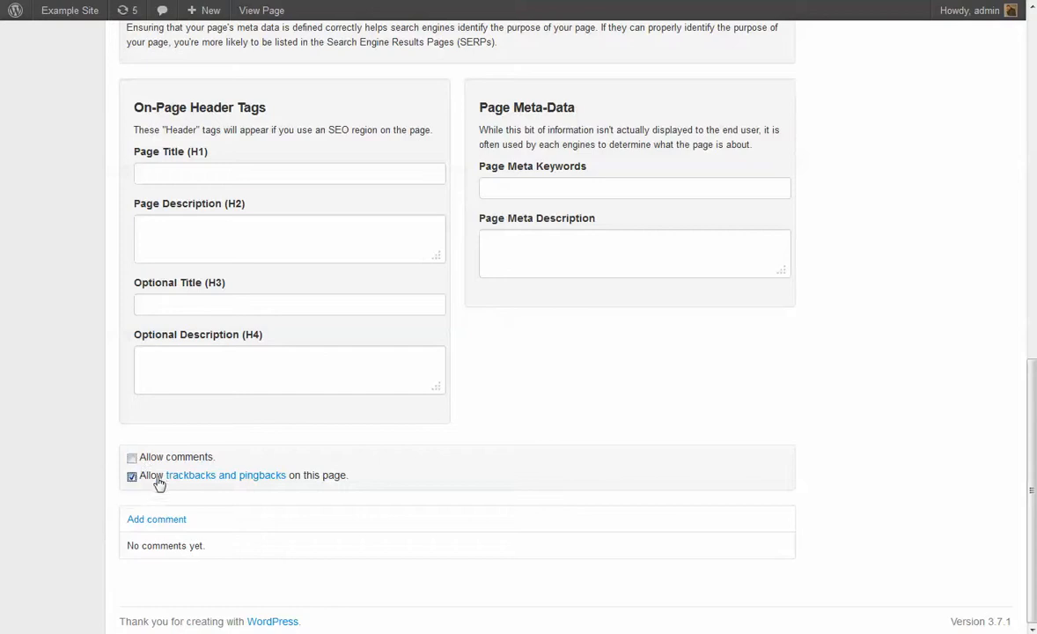
pyautogui.scroll(5, 880, 474)
pyautogui.scroll(2, 867, 347)
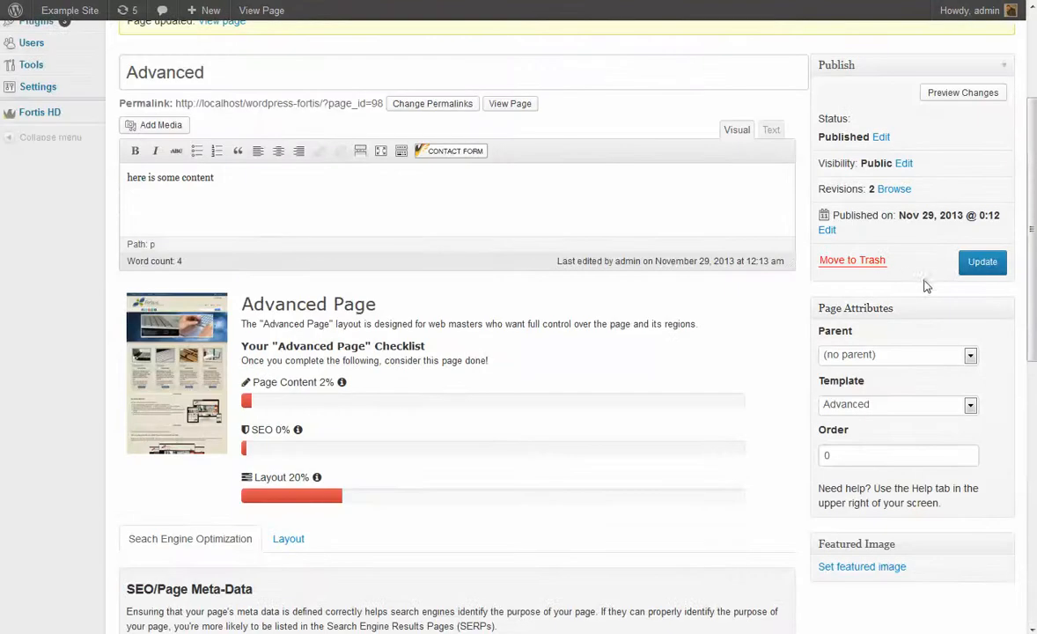
pyautogui.click(984, 262)
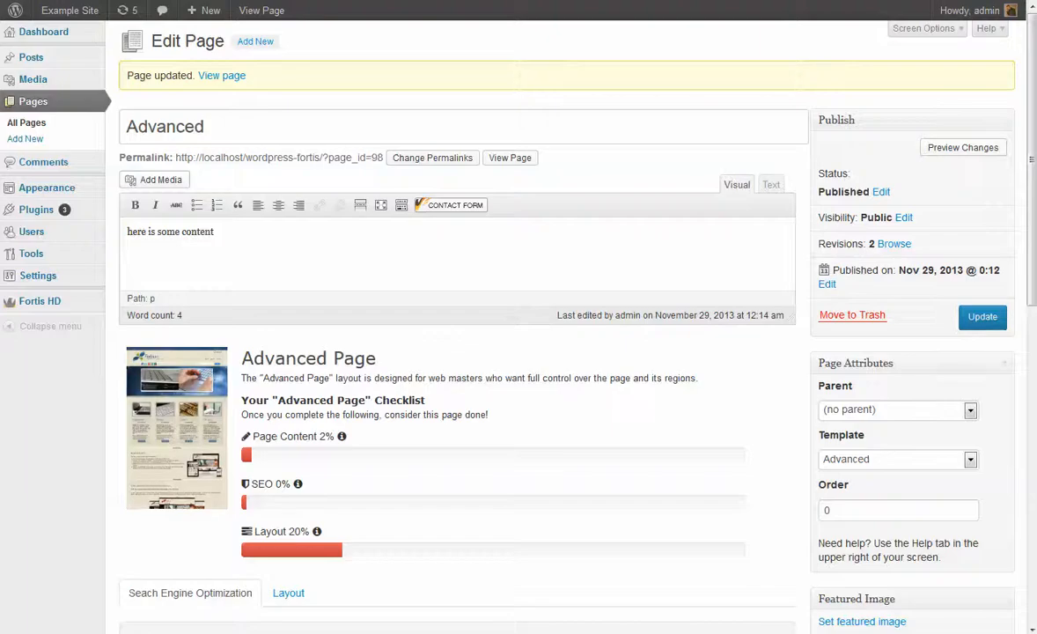
# Open the list of available templates for the Advanced page
pyautogui.click(916, 464)
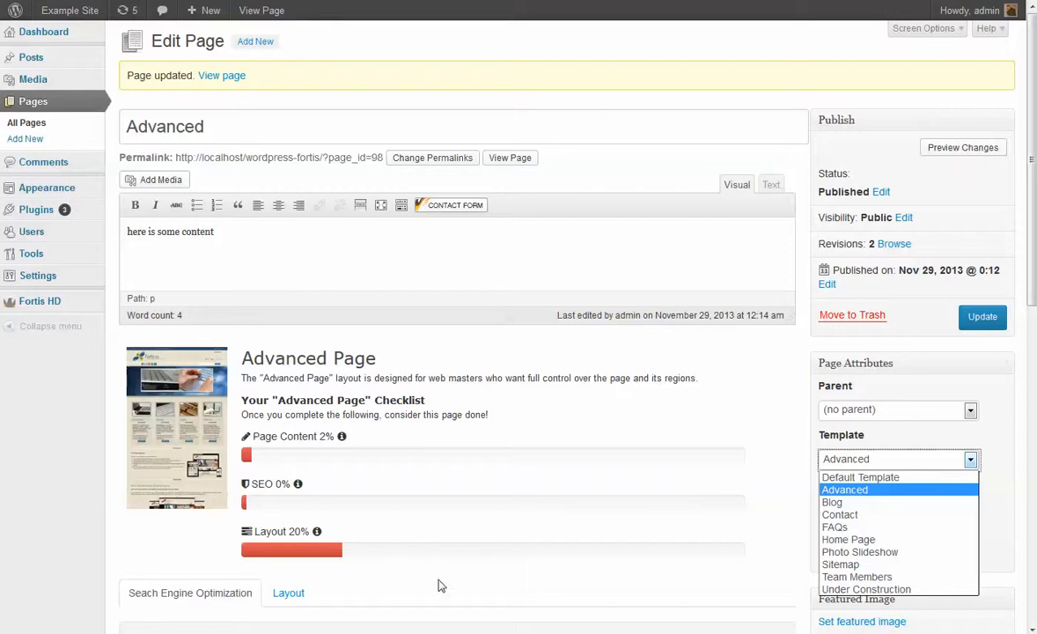
# Change the Advanced page's template to Default Template
pyautogui.click(314, 596)
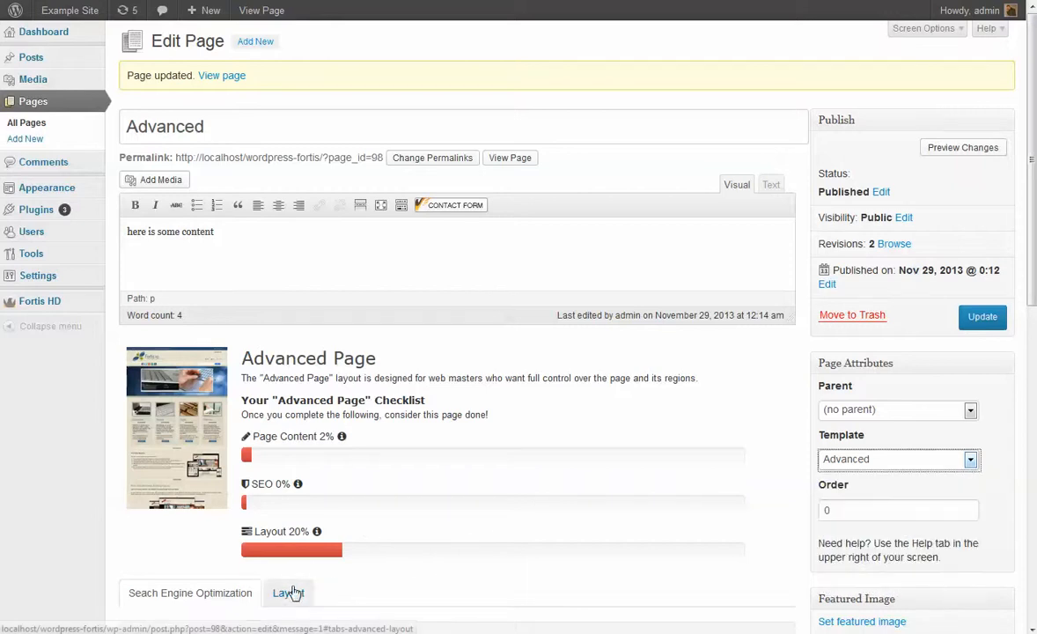
pyautogui.click(900, 463)
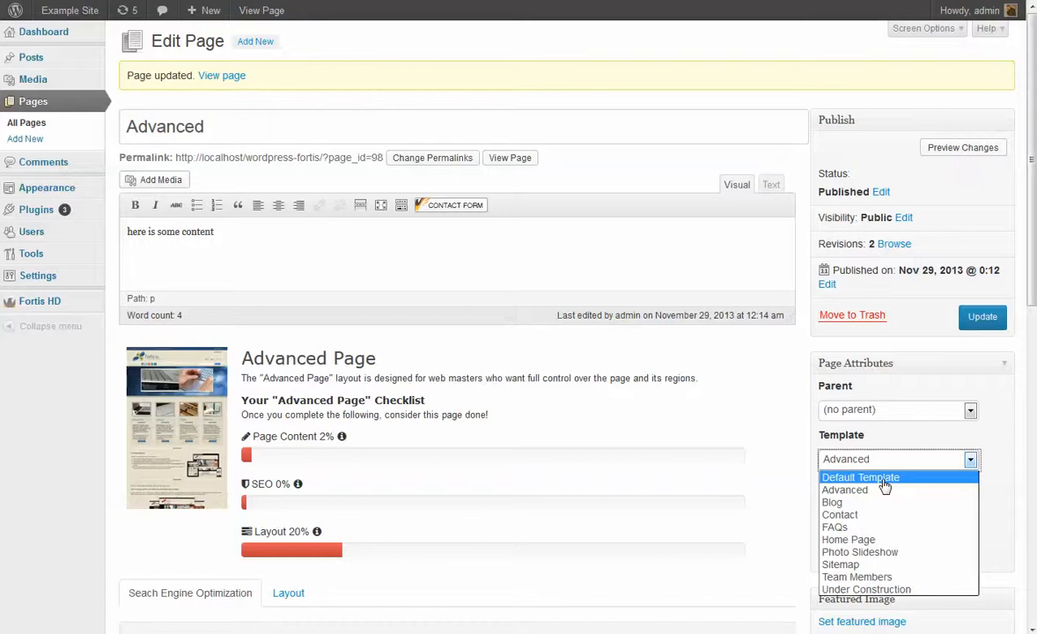
pyautogui.click(884, 483)
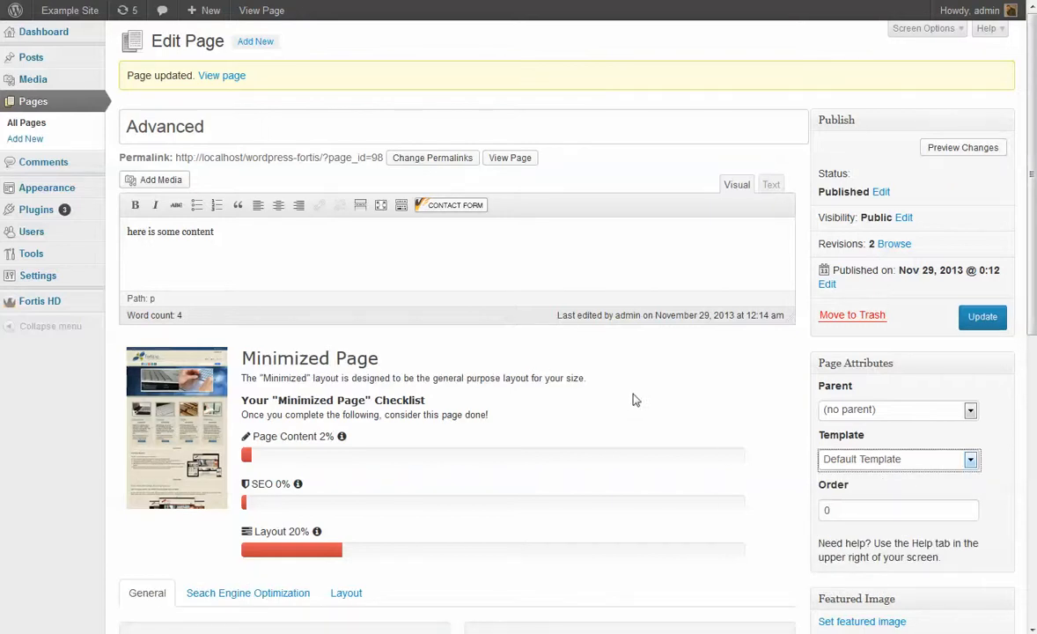
# Assign the Main Content Area 1 sidebar to the Main region in the page's layout settings
pyautogui.scroll(-2, 265, 370)
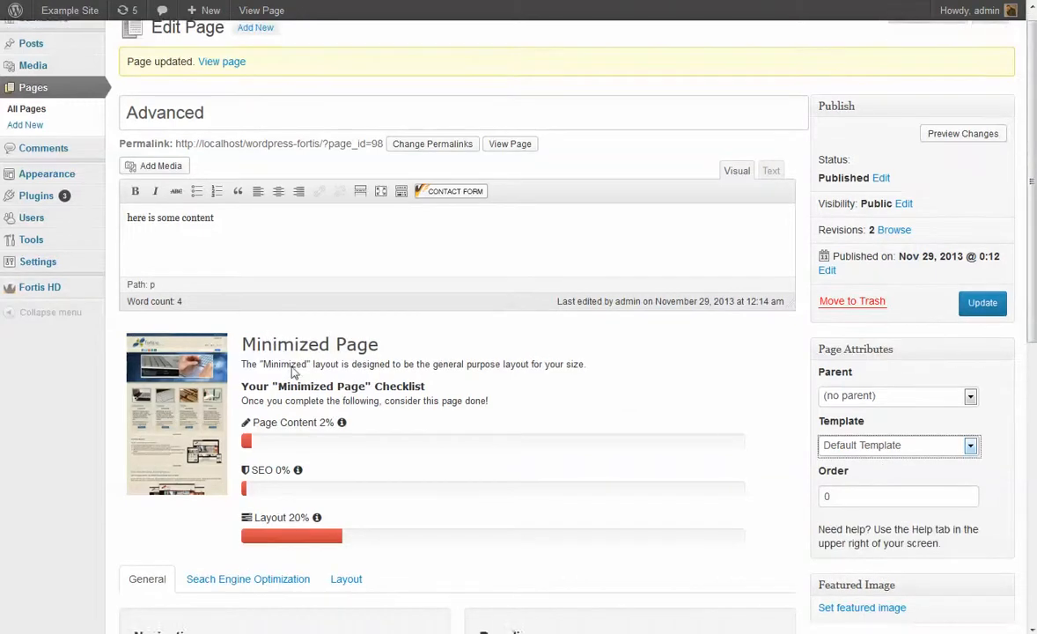
pyautogui.scroll(-3, 407, 546)
pyautogui.click(347, 335)
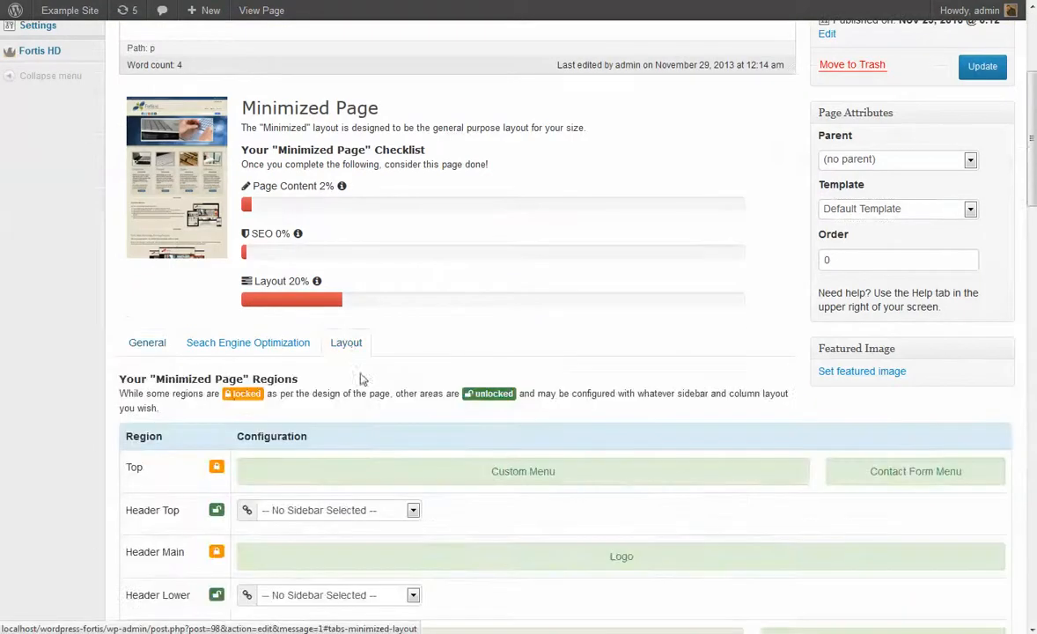
pyautogui.scroll(-2, 307, 458)
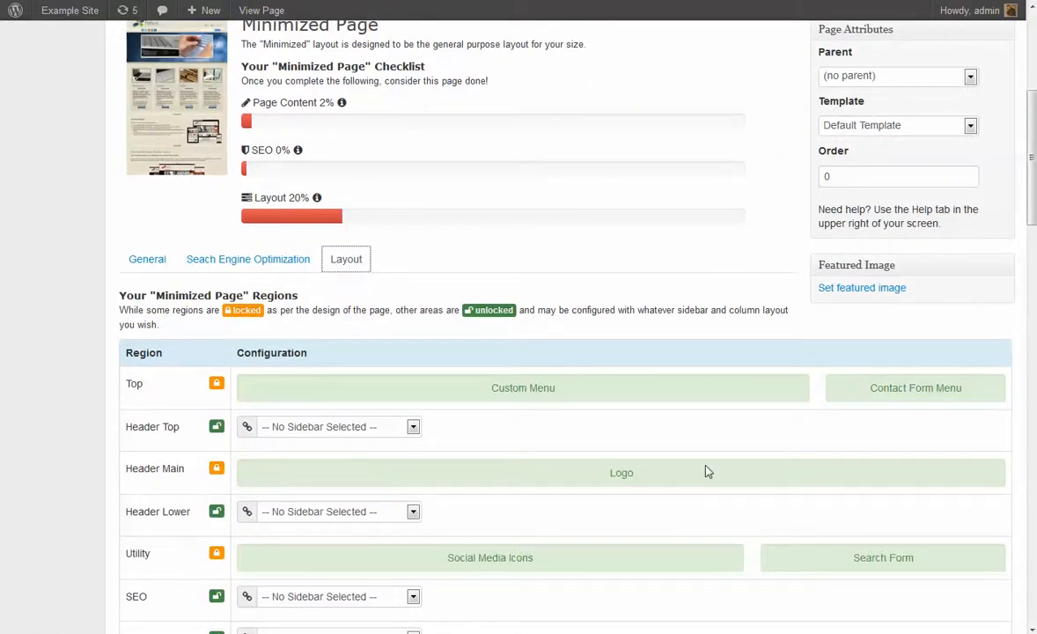
pyautogui.scroll(-2, 290, 581)
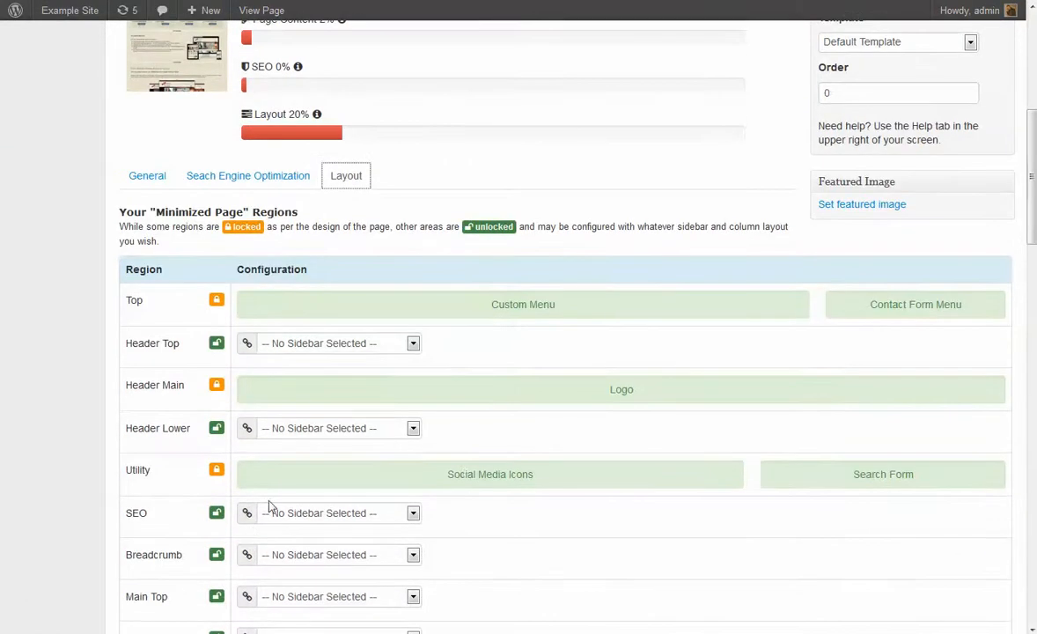
pyautogui.scroll(-8, 841, 468)
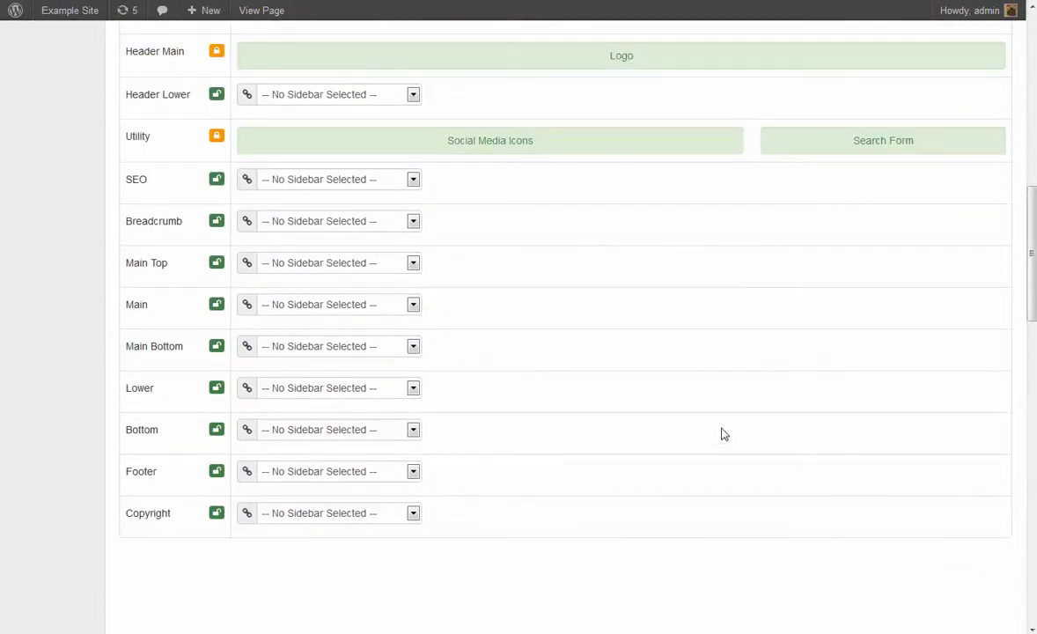
pyautogui.click(383, 306)
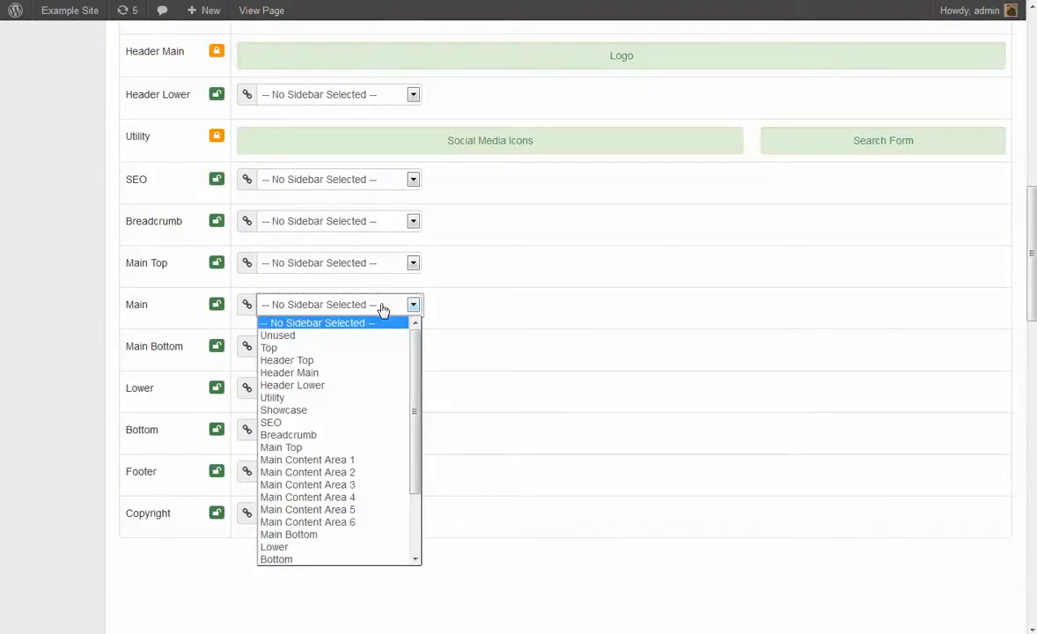
pyautogui.click(317, 460)
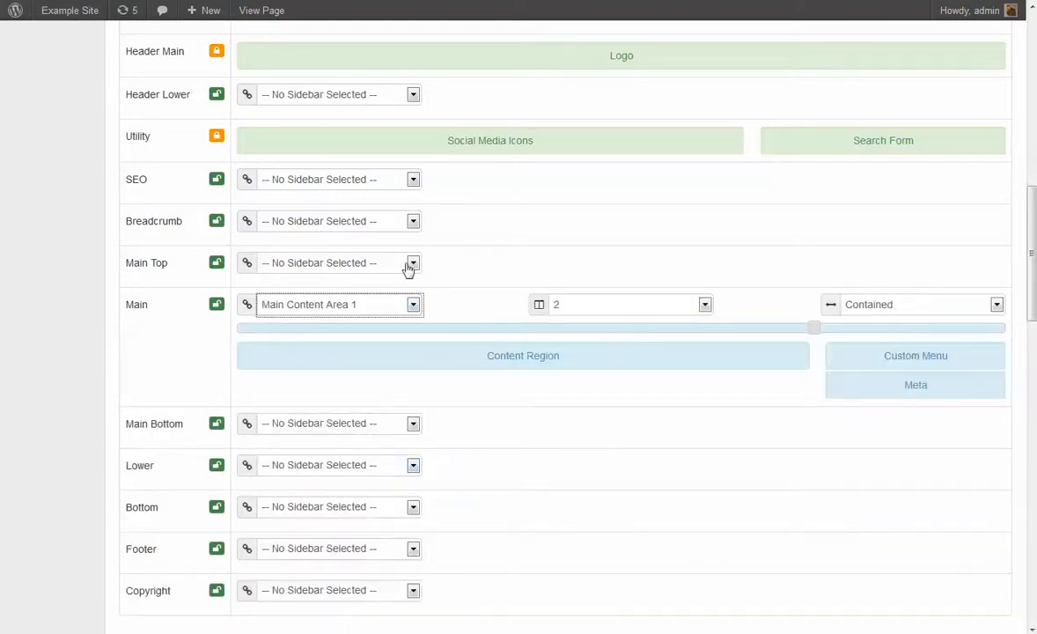
# Look through the list of available page templates and leave the selection as it is
pyautogui.scroll(2, 732, 281)
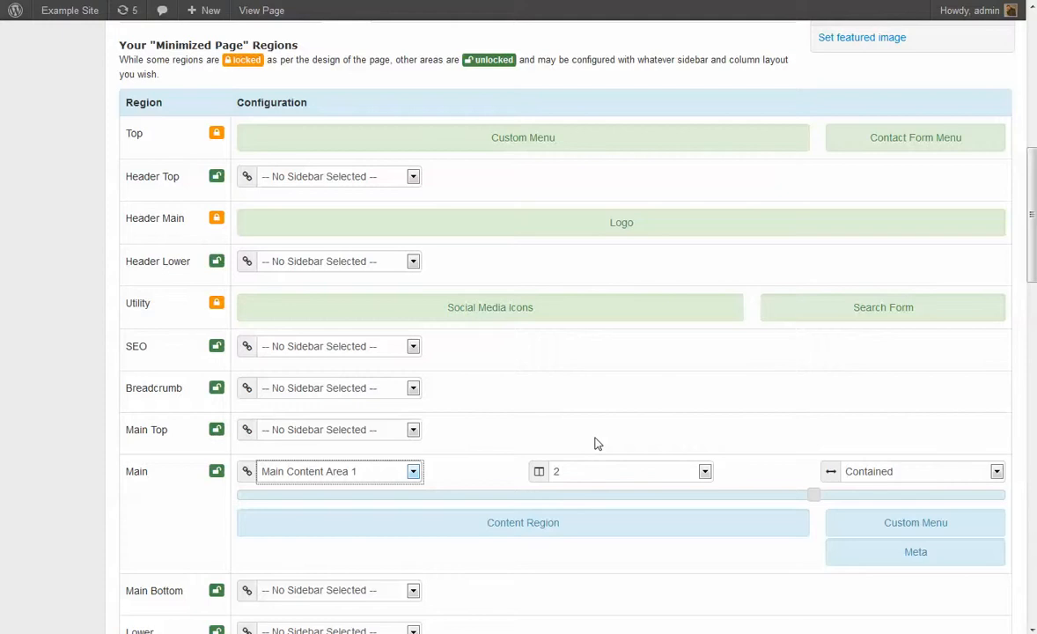
pyautogui.scroll(4, 609, 441)
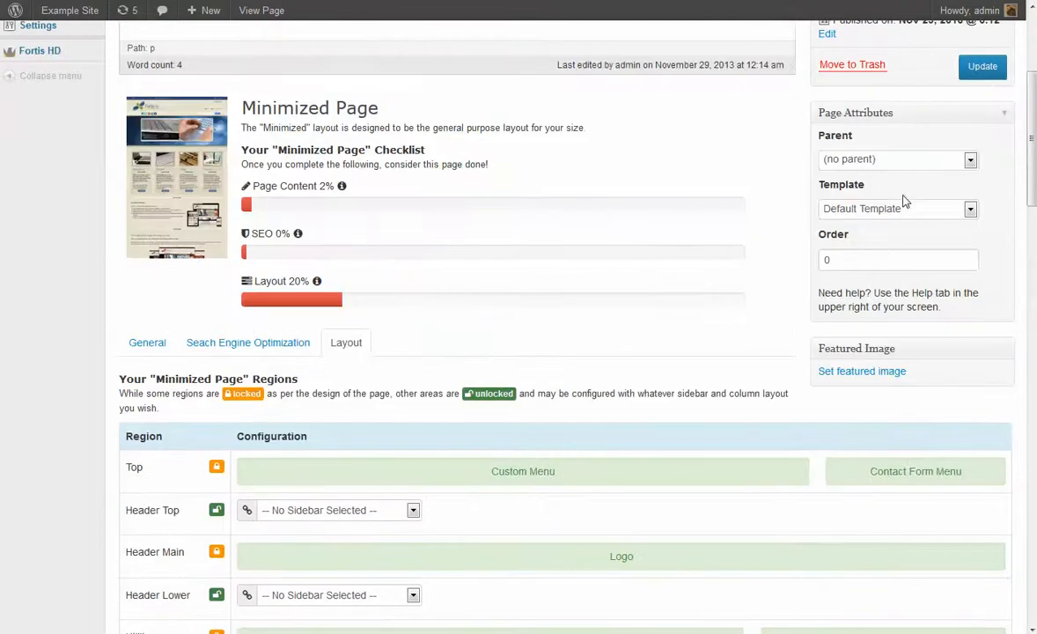
pyautogui.click(909, 213)
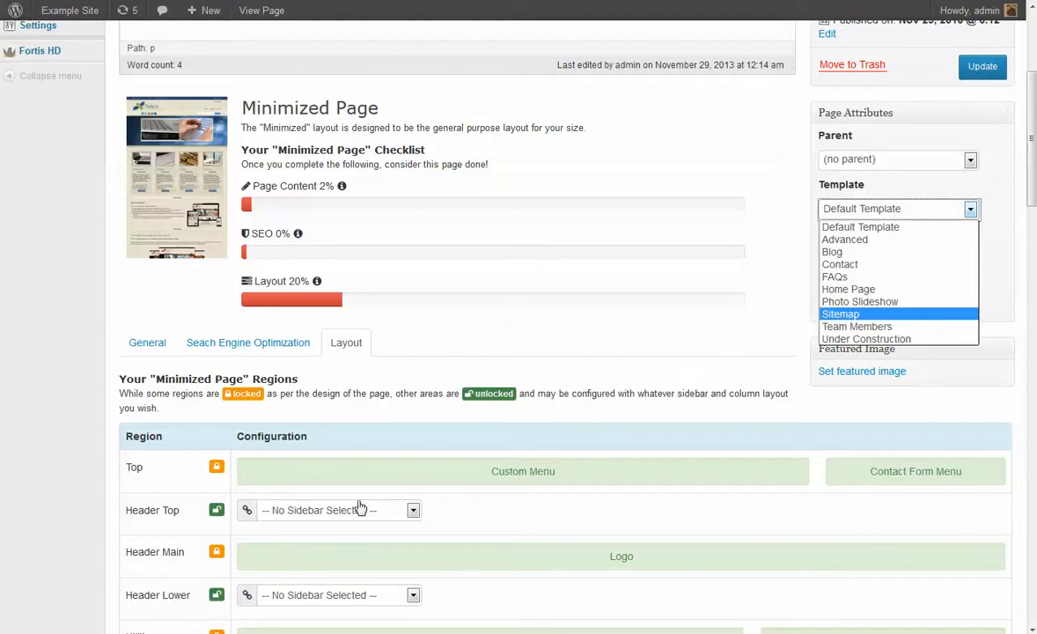
pyautogui.click(324, 509)
# Review the page's body text, its search engine optimization settings, and its general navigation and branding settings
pyautogui.scroll(-2, 216, 489)
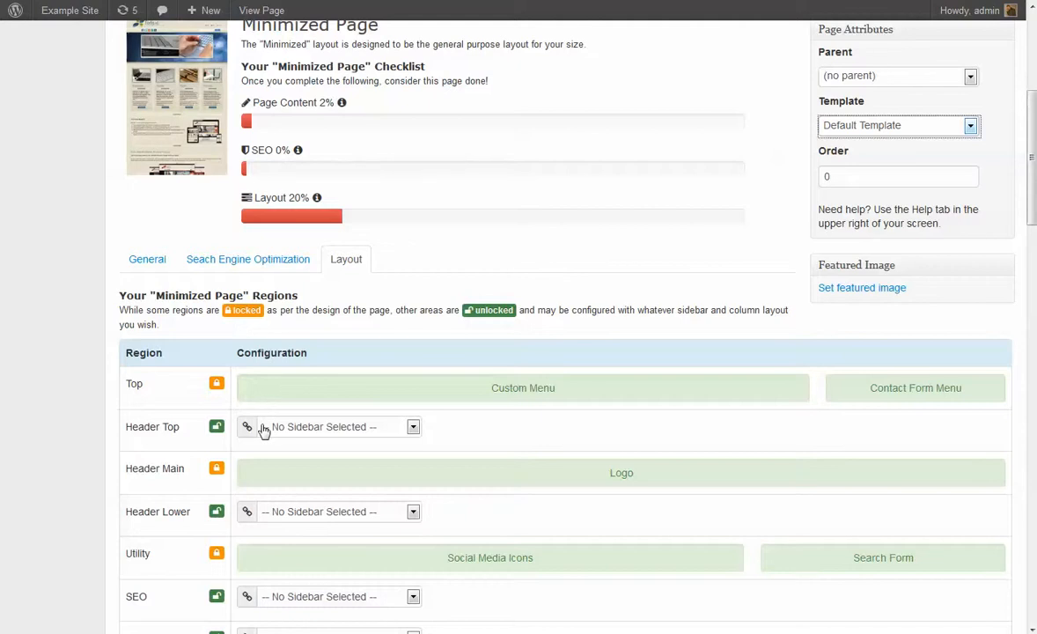
pyautogui.scroll(5, 263, 430)
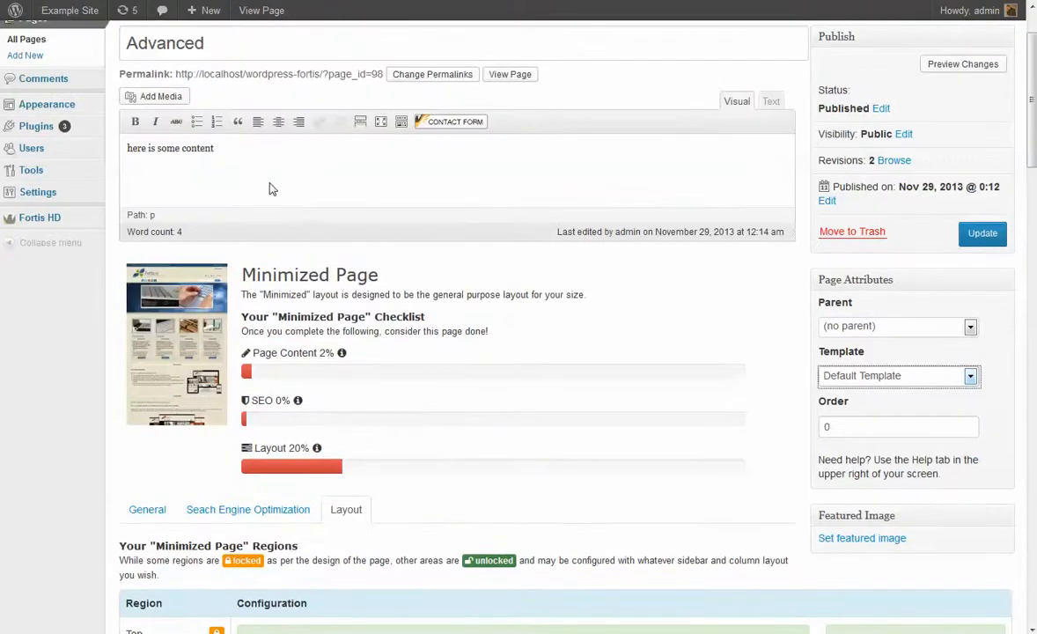
pyautogui.moveTo(229, 141); pyautogui.dragTo(117, 145)
pyautogui.click(150, 152)
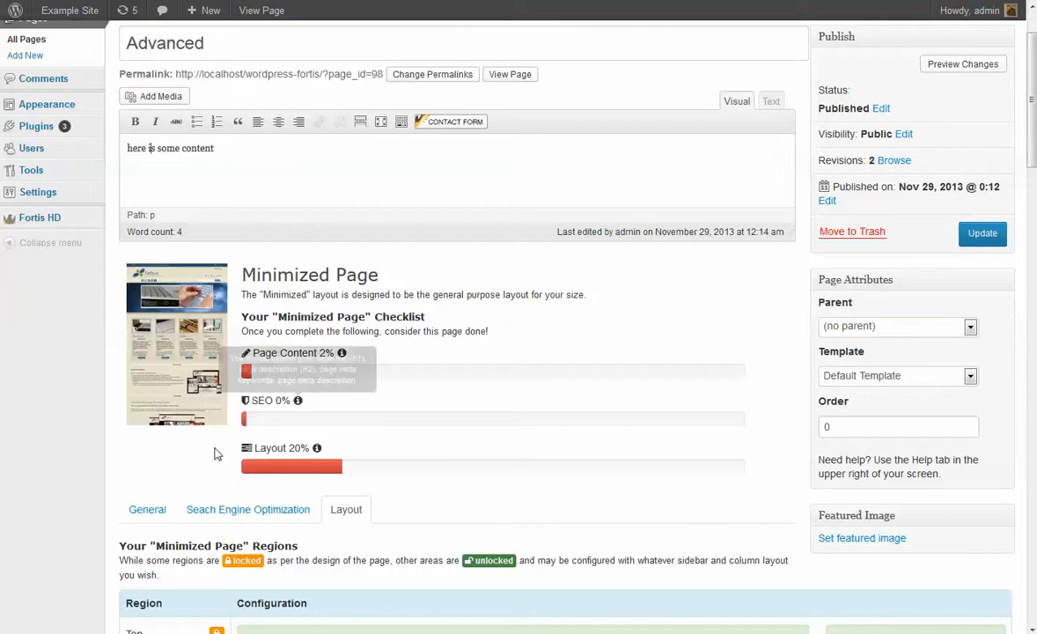
pyautogui.click(236, 516)
pyautogui.scroll(-5, 272, 515)
pyautogui.scroll(3, 423, 487)
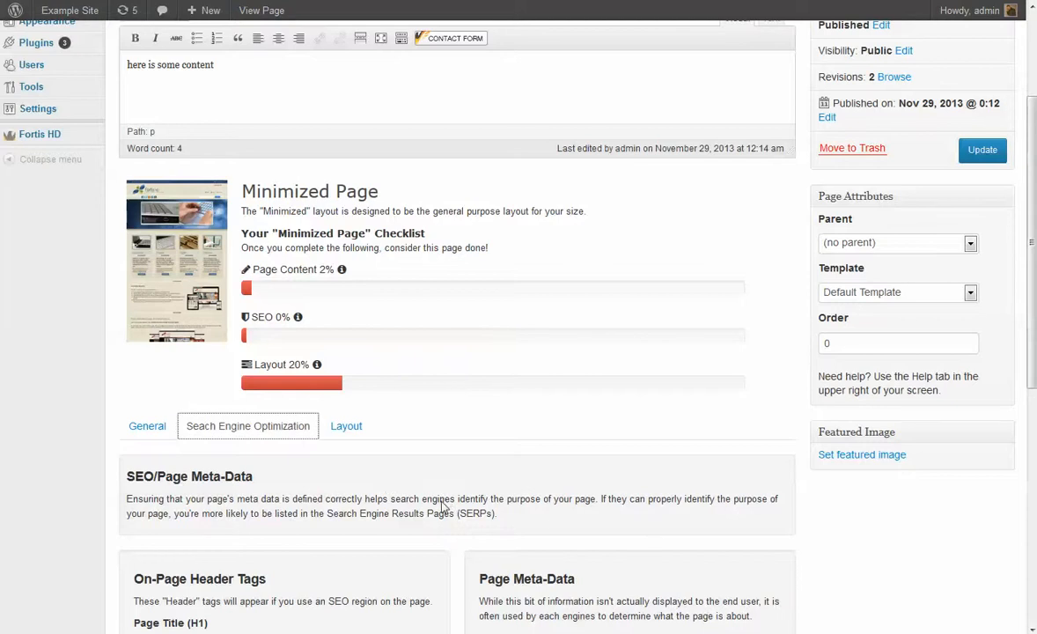
pyautogui.scroll(2, 445, 502)
pyautogui.click(142, 508)
pyautogui.scroll(-4, 446, 500)
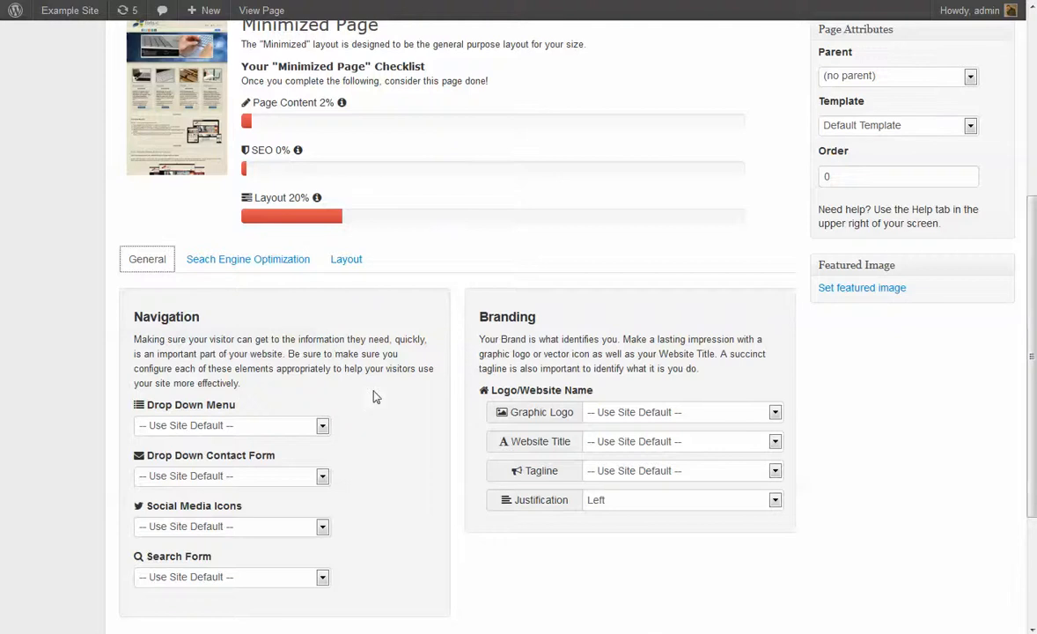
pyautogui.scroll(2, 374, 397)
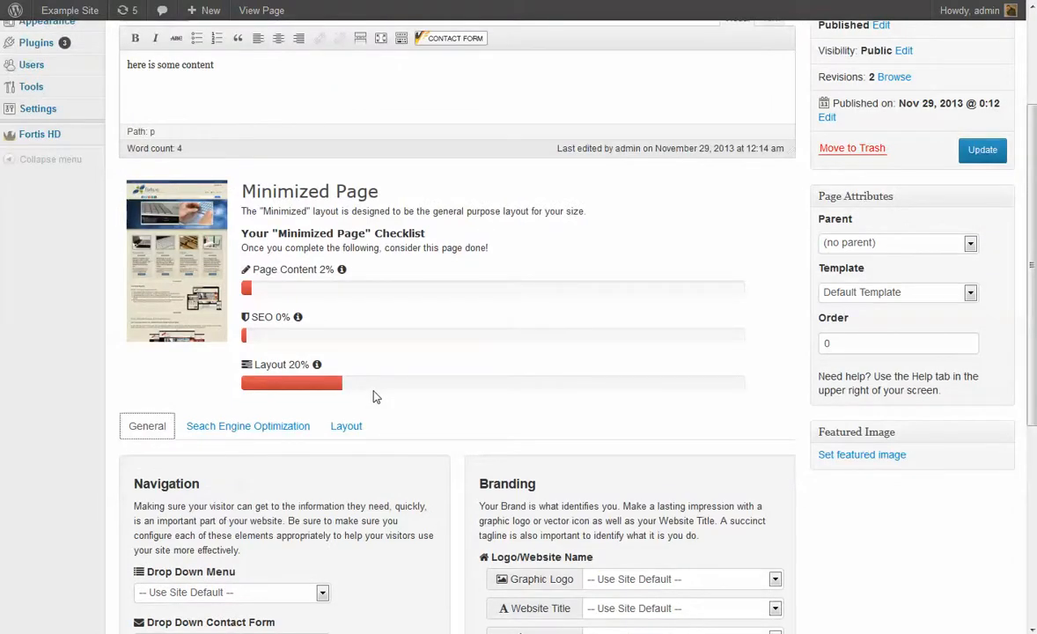
pyautogui.scroll(2, 374, 397)
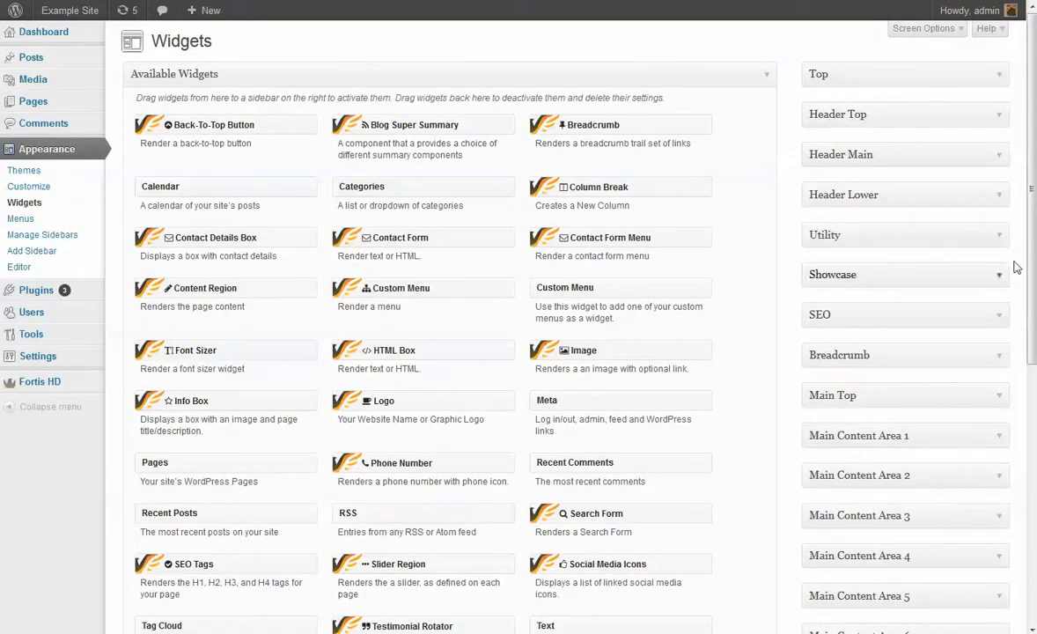
# Inspect the widgets assigned to the Header Lower sidebar on the Widgets screen, then collapse it
pyautogui.click(1001, 197)
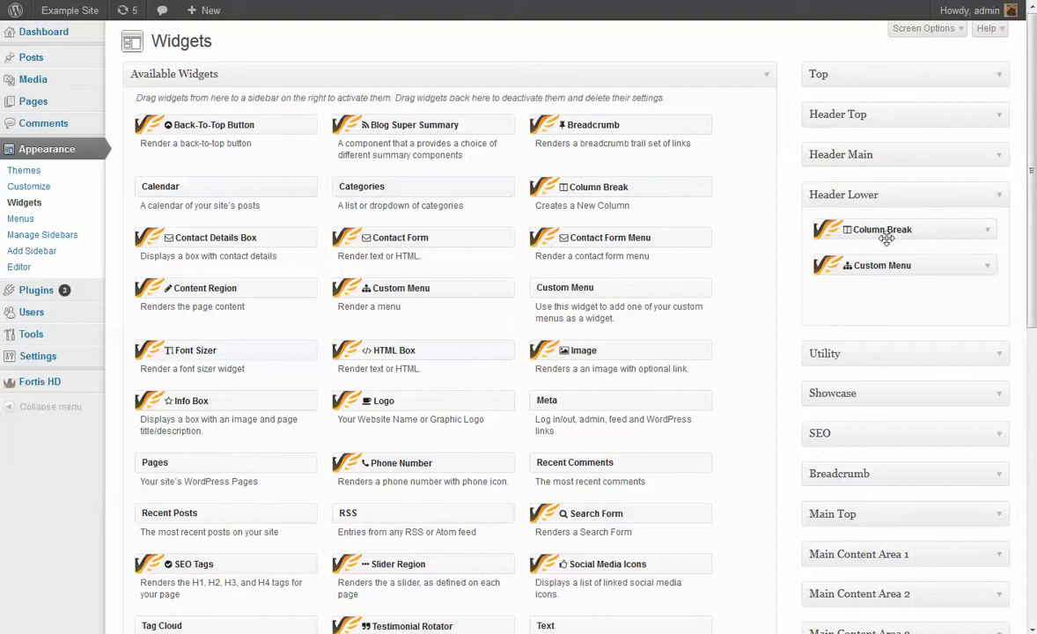
pyautogui.click(1000, 201)
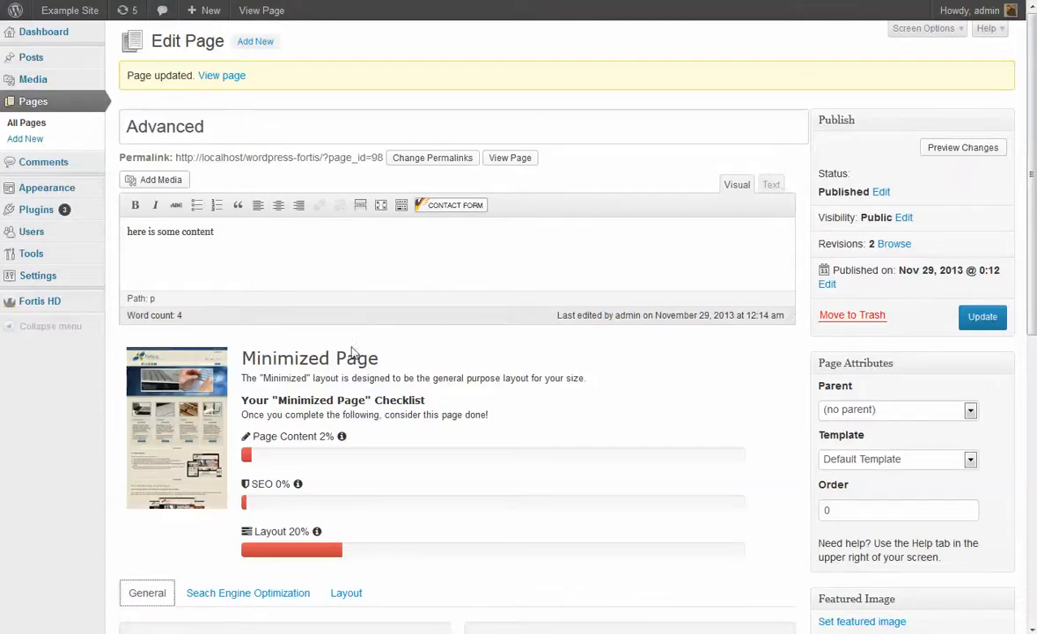
# Open the Home page for editing and show its layout regions
pyautogui.click(31, 139)
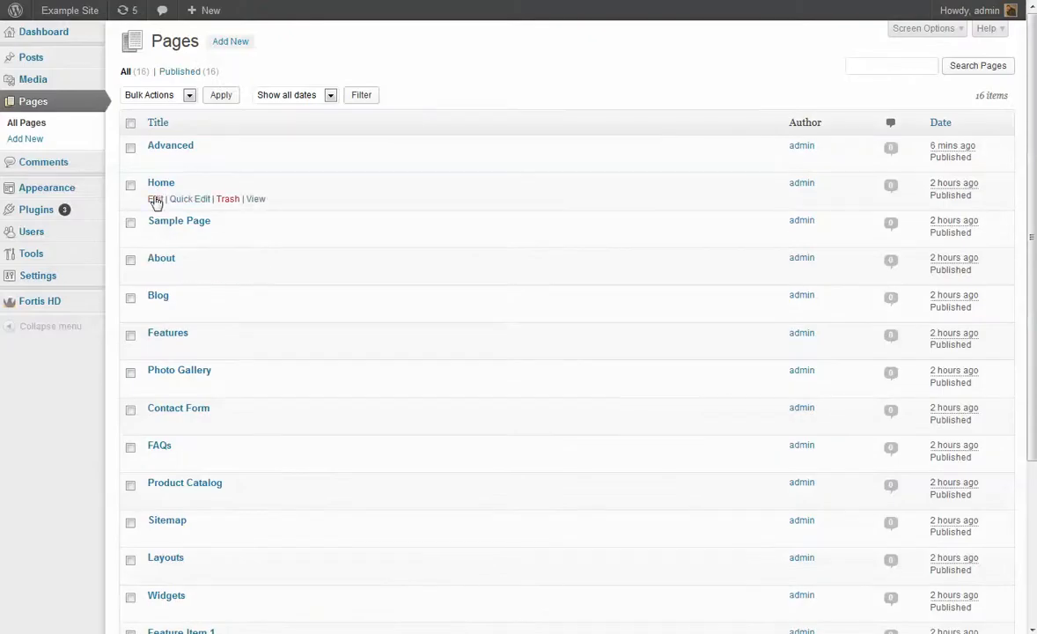
pyautogui.click(155, 200)
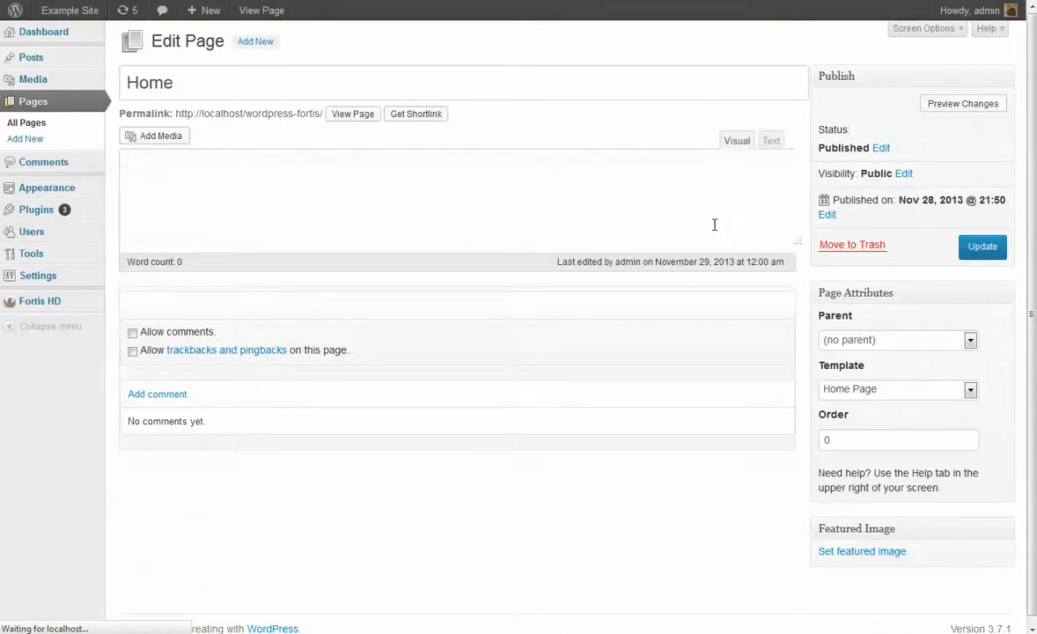
pyautogui.scroll(-3, 434, 459)
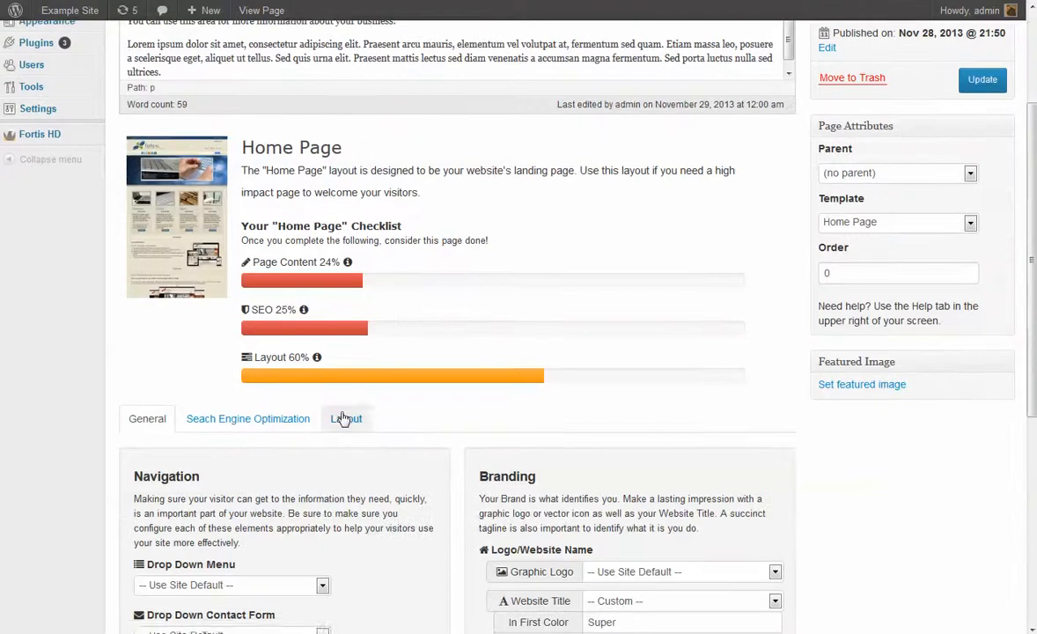
pyautogui.click(359, 419)
pyautogui.scroll(-2, 590, 381)
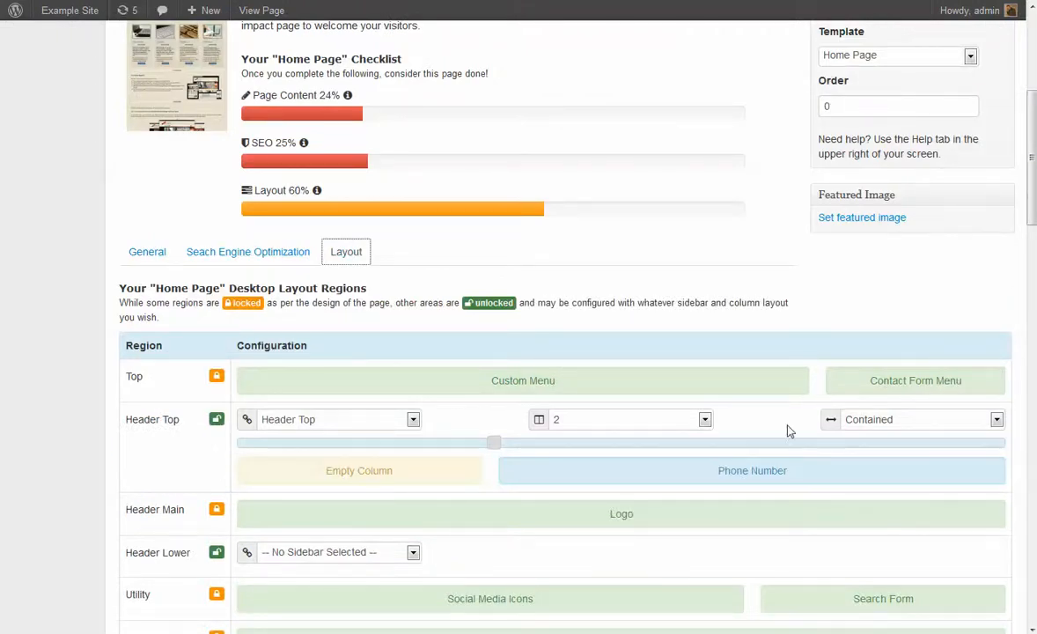
# Resize the Header Top region's two columns to a 9|3 split, narrowing the Phone Number column
pyautogui.moveTo(494, 442); pyautogui.dragTo(813, 448)
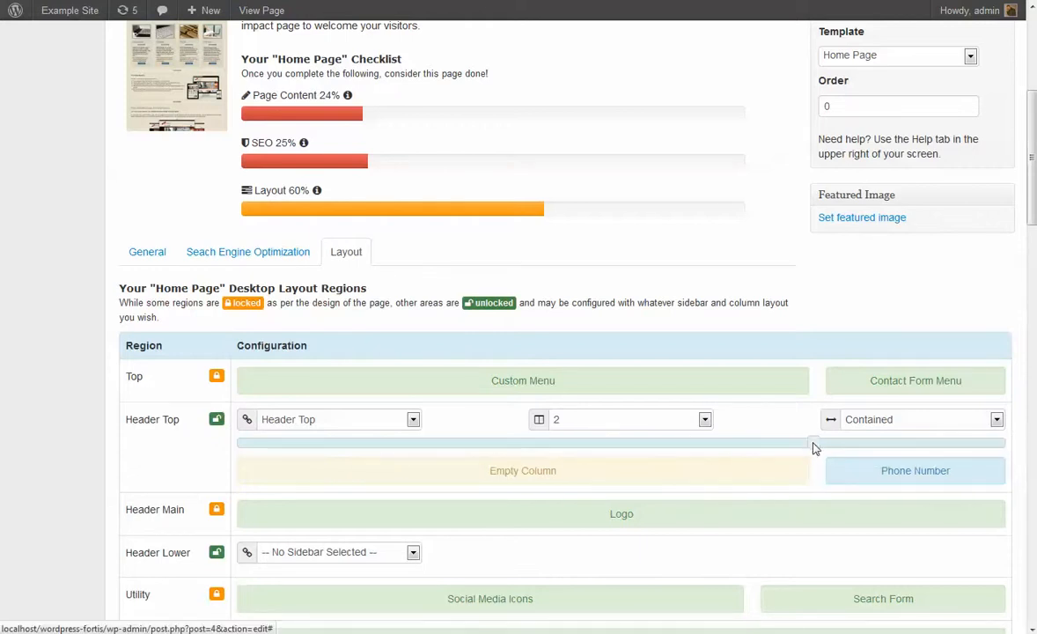
pyautogui.moveTo(812, 444)
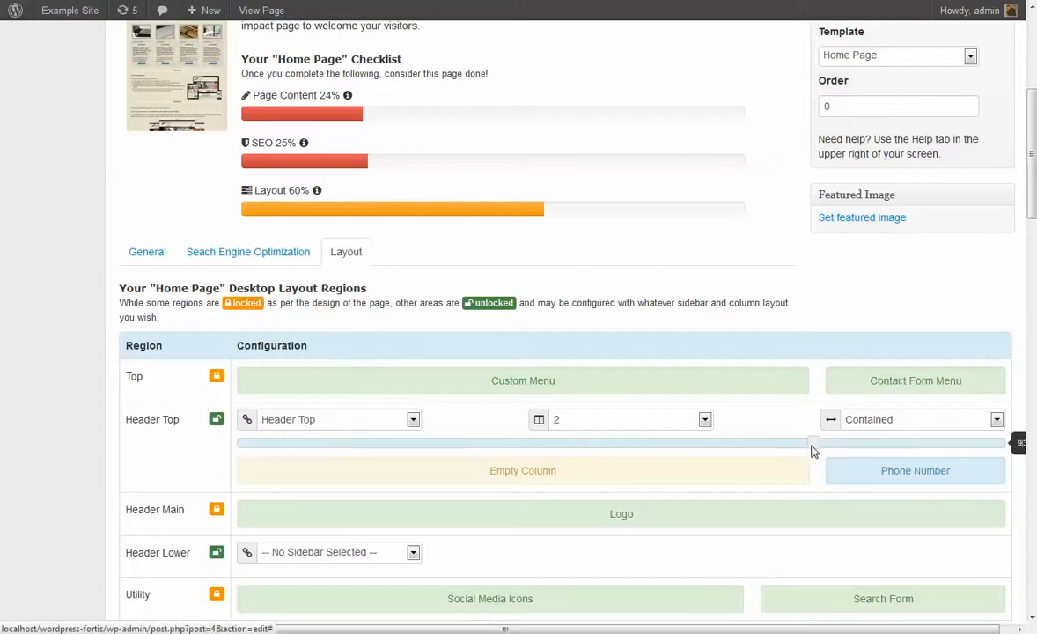
# Set the Header Top region to 4 columns and widen its first column to 4 grid units
pyautogui.click(626, 427)
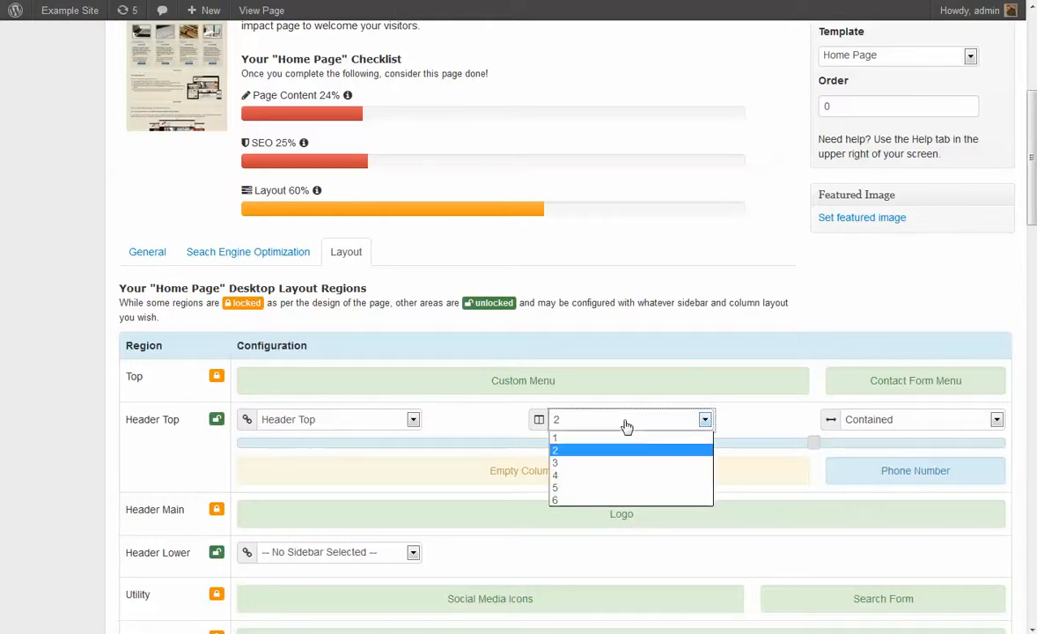
pyautogui.click(590, 485)
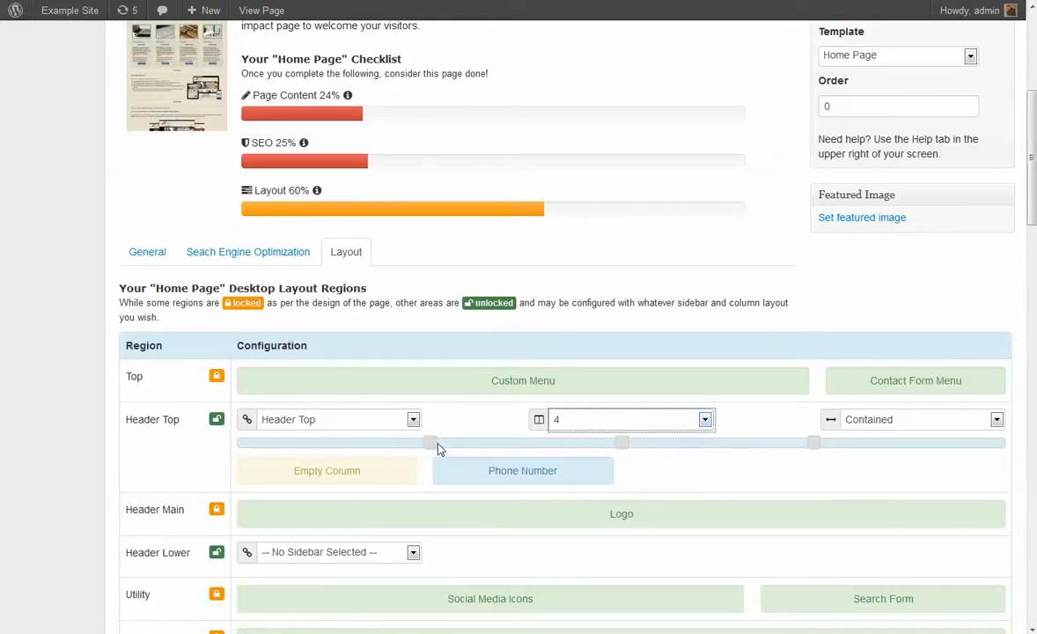
pyautogui.moveTo(431, 444); pyautogui.dragTo(494, 443)
pyautogui.moveTo(624, 443)
pyautogui.mouseDown()
pyautogui.moveTo(597, 445)
pyautogui.moveTo(705, 443)
pyautogui.moveTo(625, 445)
pyautogui.mouseUp()
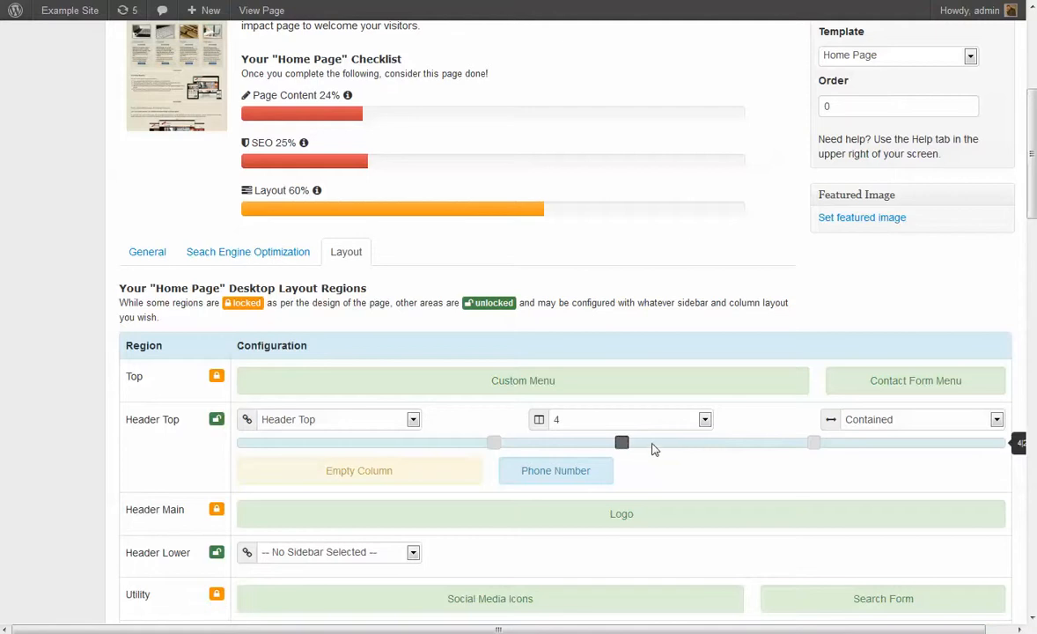
# Set the Header Top region to 2 columns and widen the empty first column to a 9|3 split
pyautogui.click(642, 423)
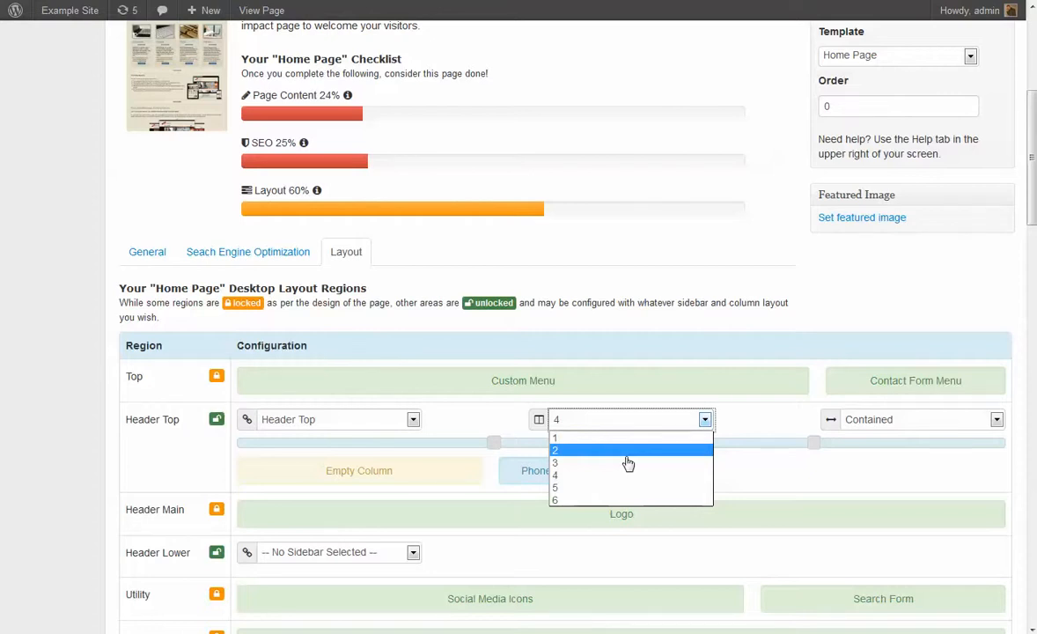
pyautogui.click(627, 451)
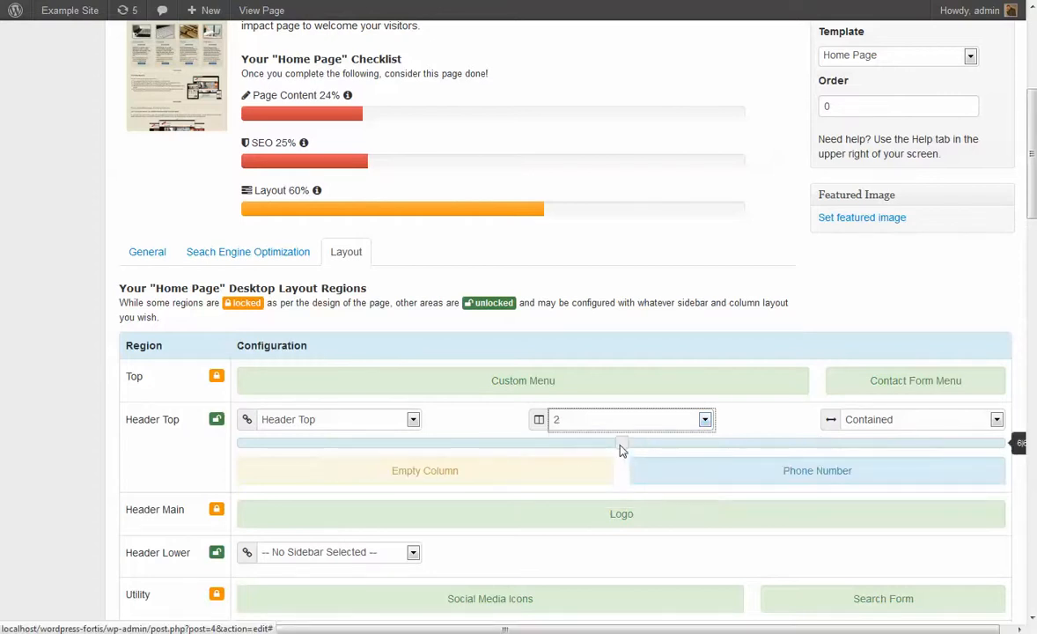
pyautogui.moveTo(621, 443); pyautogui.dragTo(792, 442)
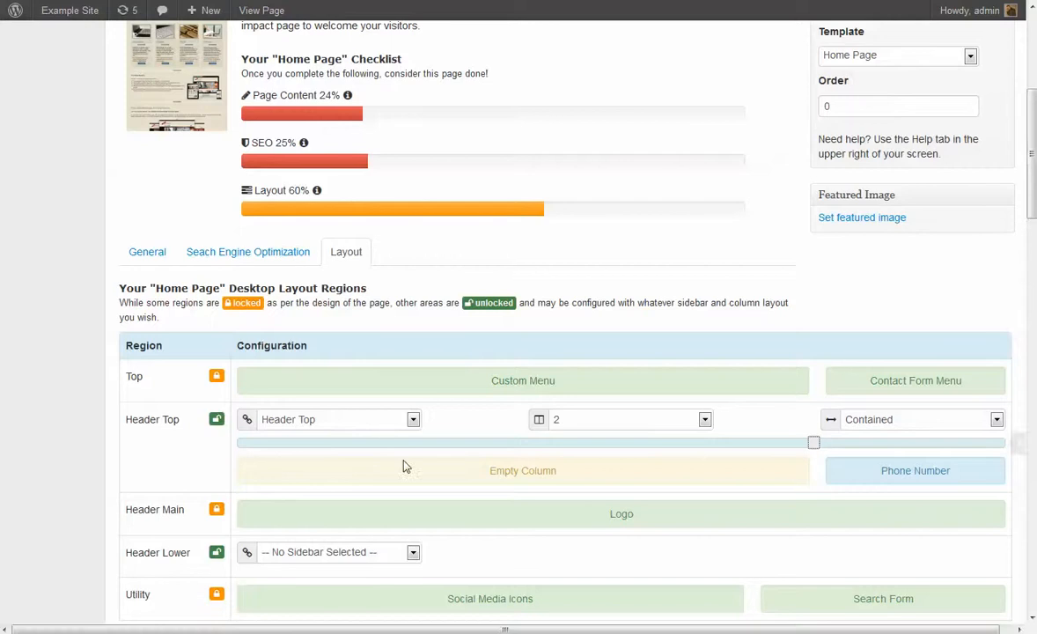
pyautogui.click(609, 421)
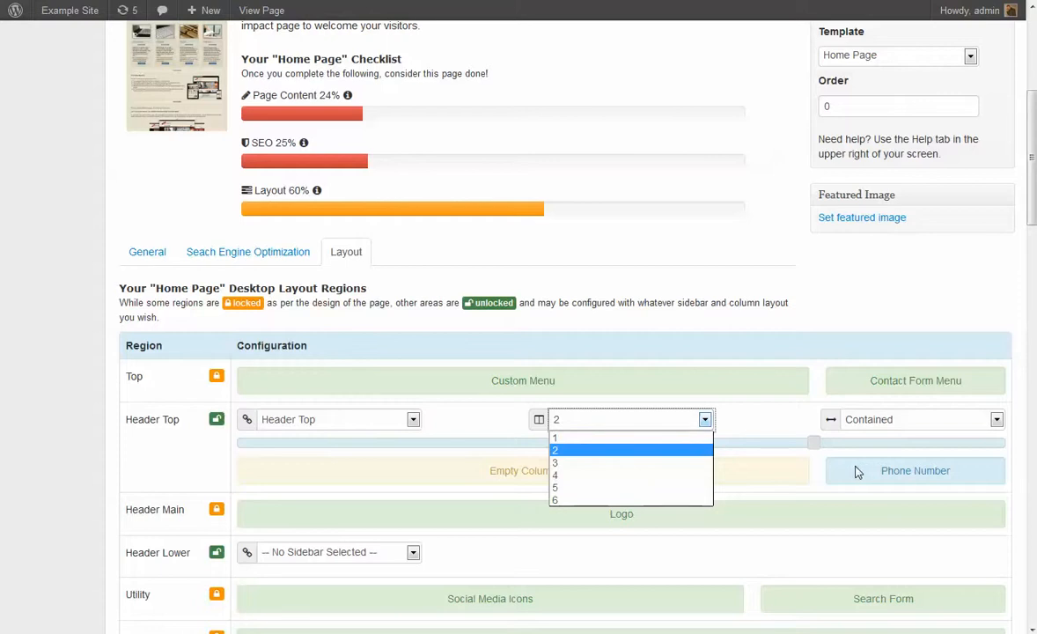
pyautogui.click(814, 480)
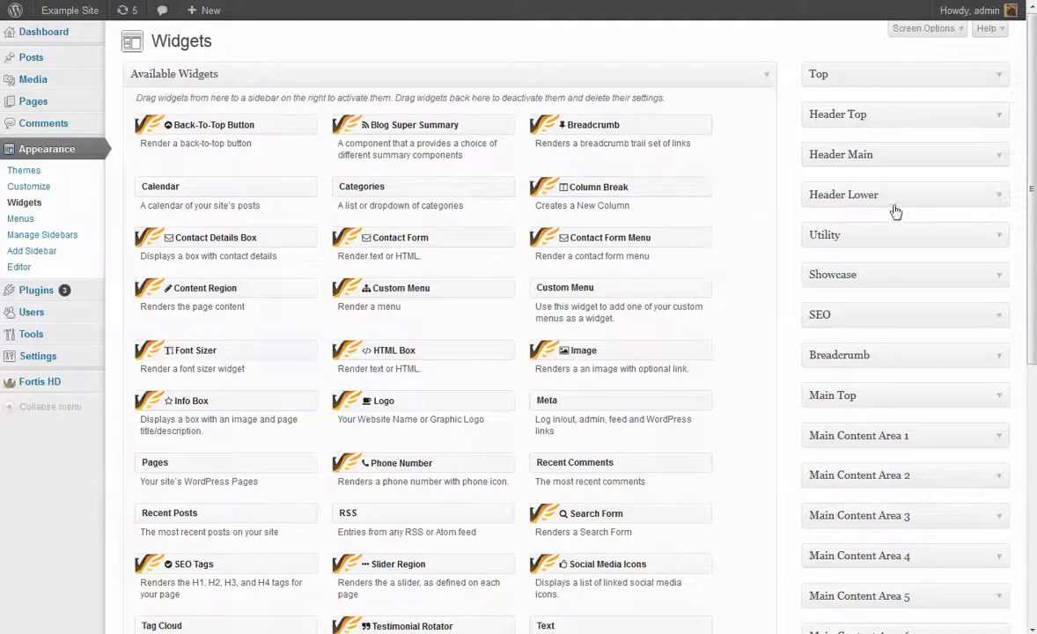
# Expand the Main Top sidebar on the Widgets page to view the widgets it contains
pyautogui.click(999, 398)
pyautogui.scroll(-2, 1001, 405)
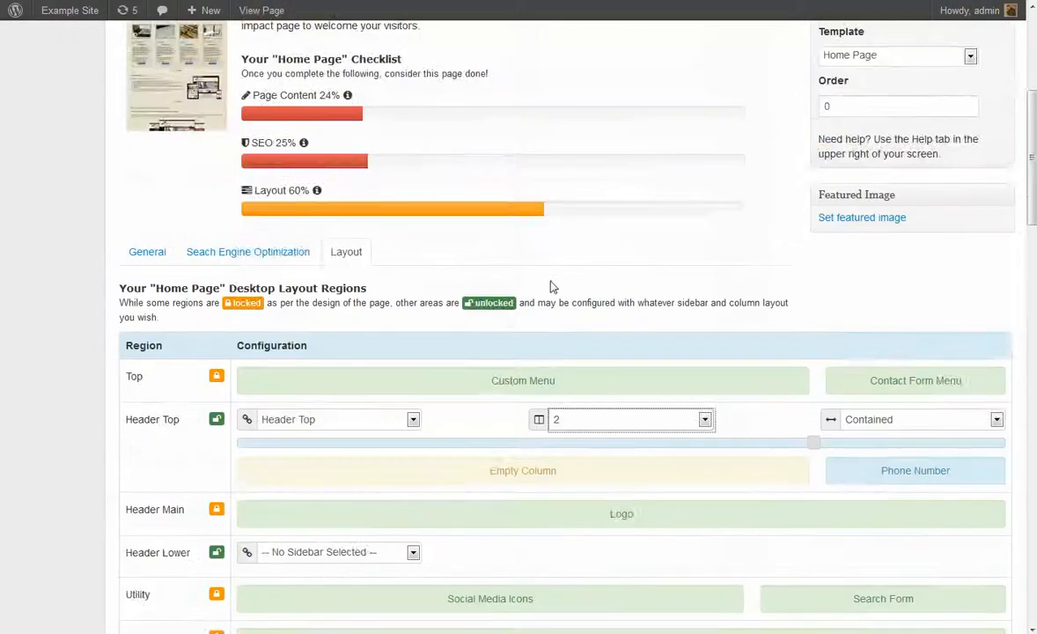
# Try the Home page's Main Top region with 3 columns and return it to 4 columns
pyautogui.scroll(-3, 472, 349)
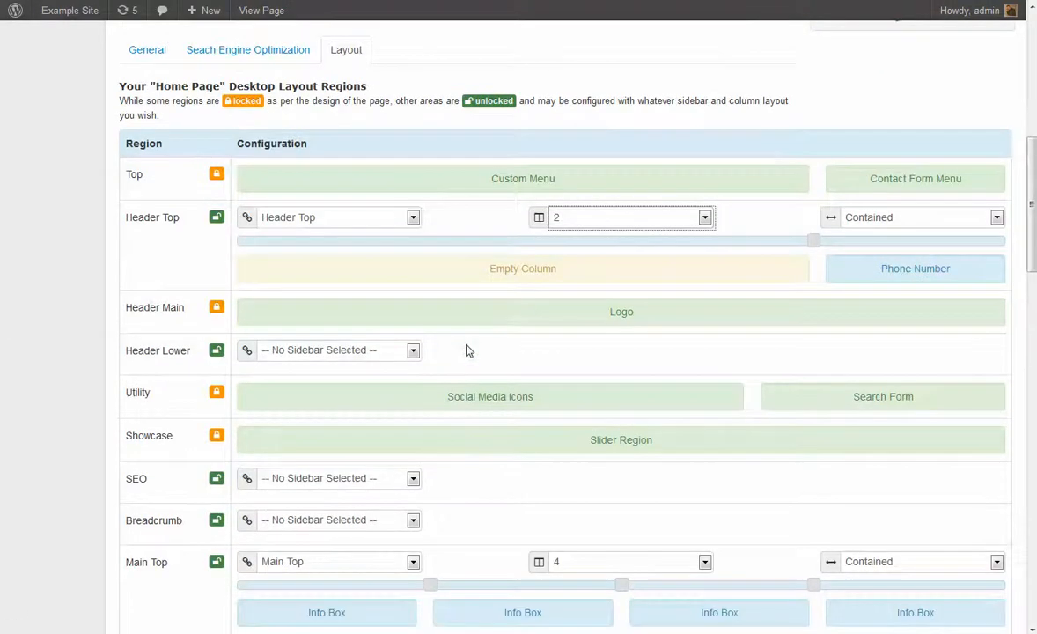
pyautogui.scroll(-3, 467, 350)
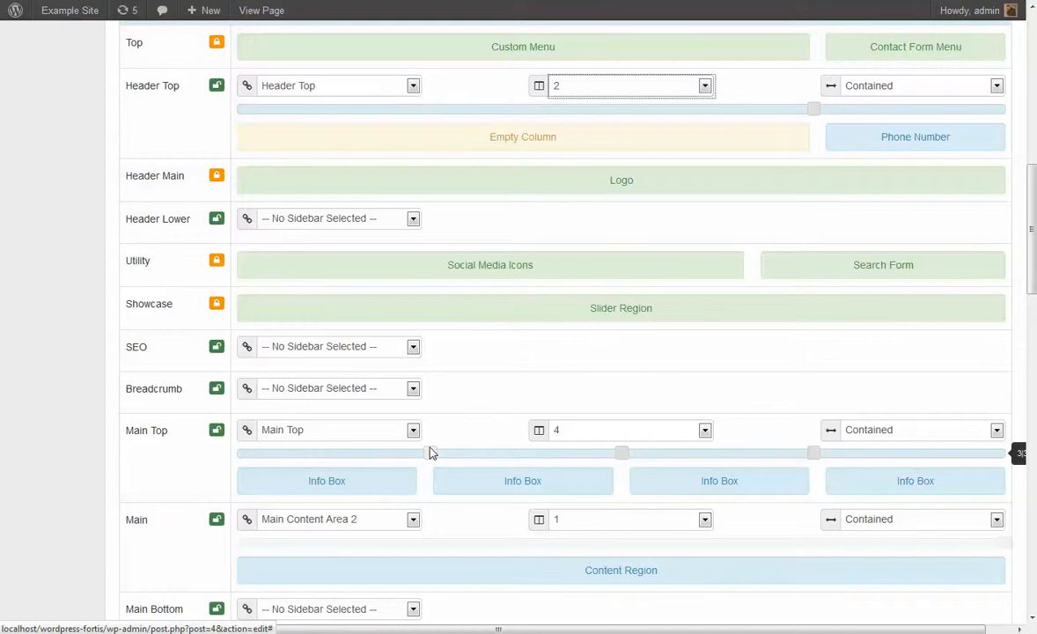
pyautogui.click(600, 431)
pyautogui.click(581, 479)
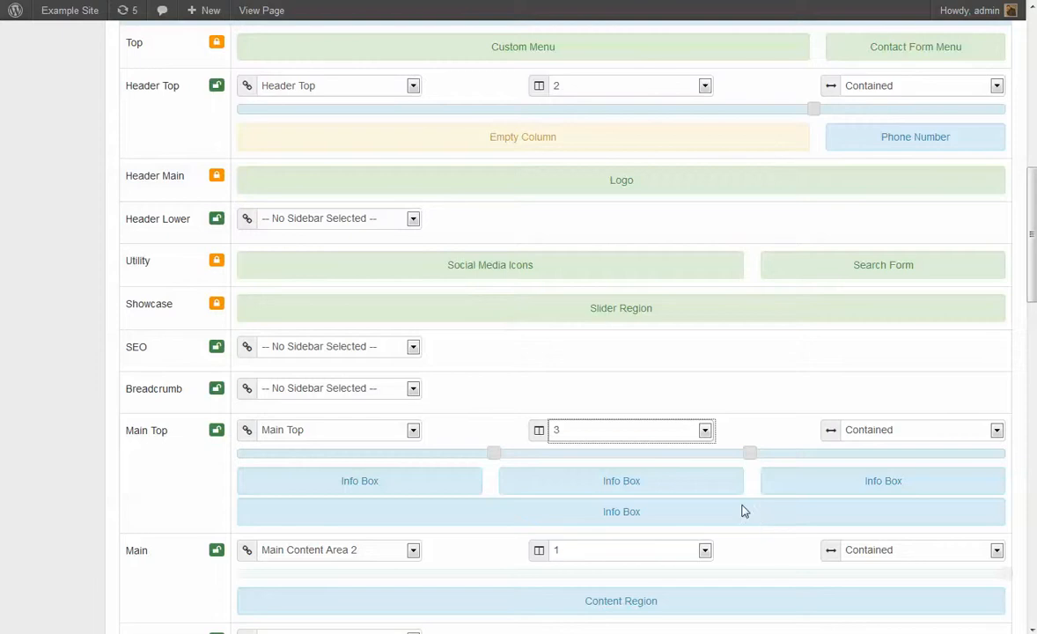
pyautogui.click(673, 436)
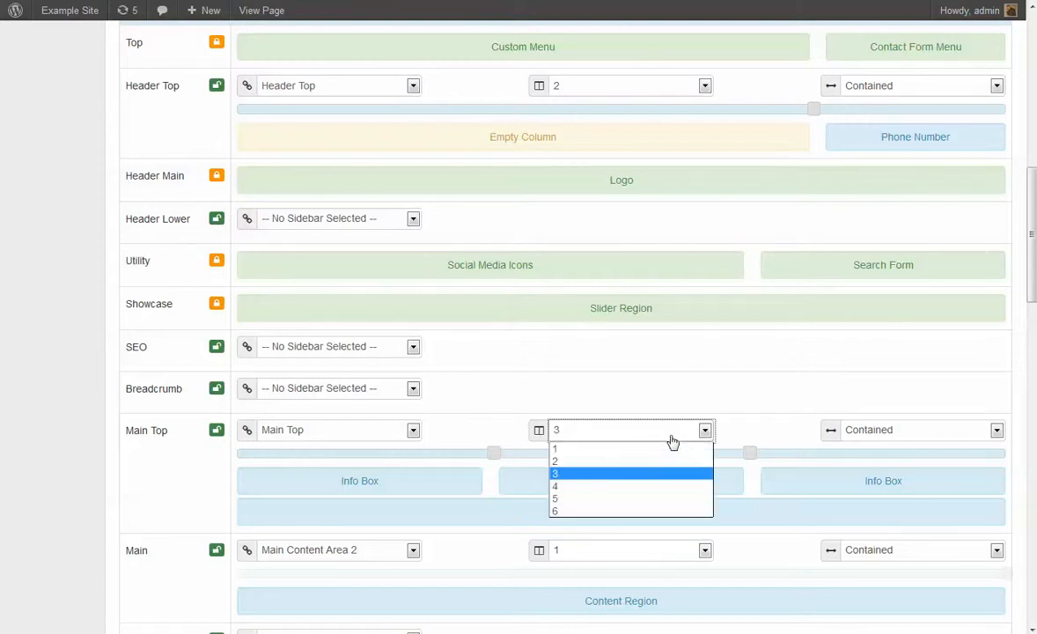
pyautogui.click(651, 489)
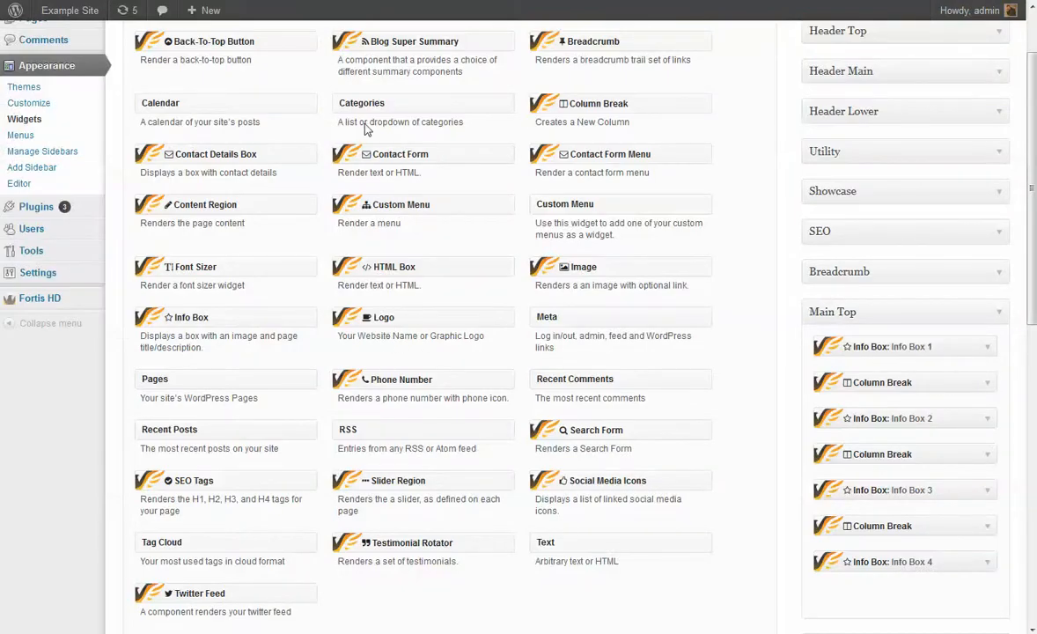
# Add an HTML Box widget below Info Box 1 in the Main Top sidebar, titled "HTML Box" with the text "This is my text", and save it
pyautogui.moveTo(377, 267); pyautogui.dragTo(845, 374)
pyautogui.click(808, 440)
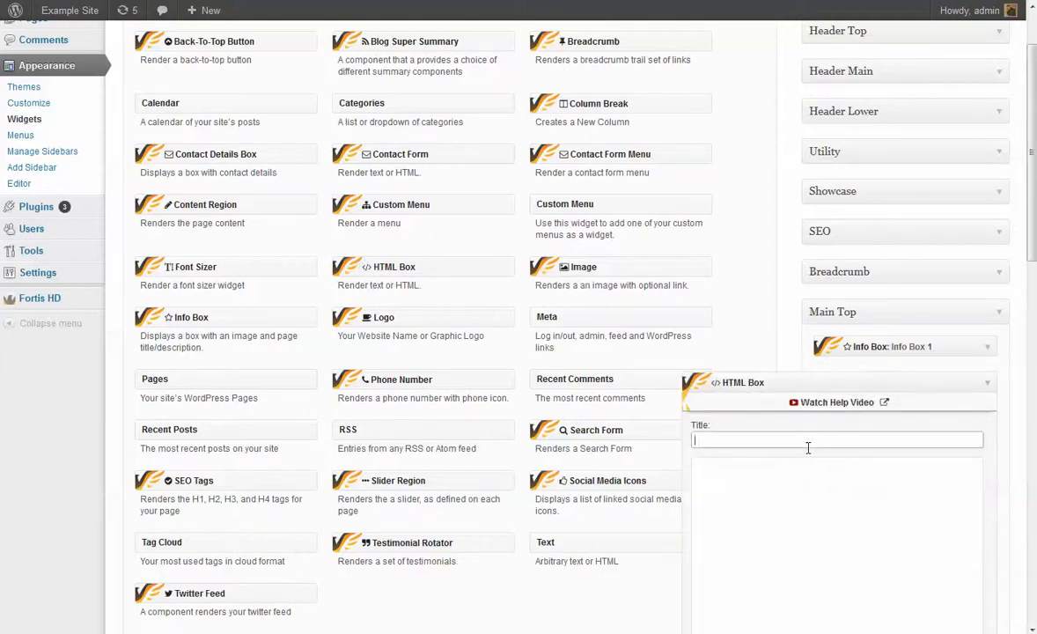
pyautogui.write('HTML Box')
pyautogui.press('Tab')
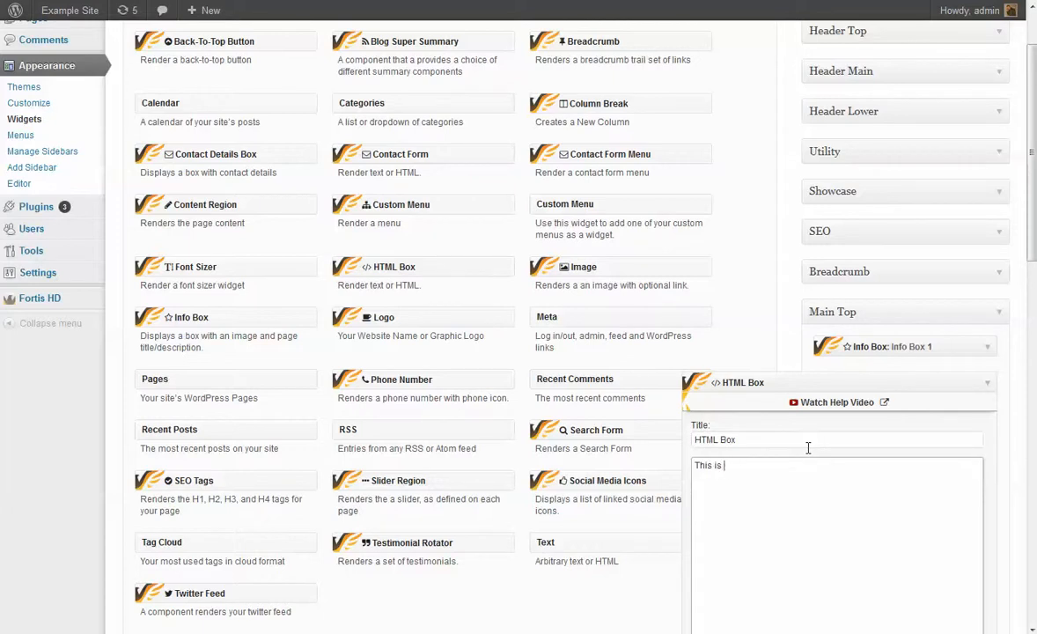
pyautogui.scroll(-3, 809, 449)
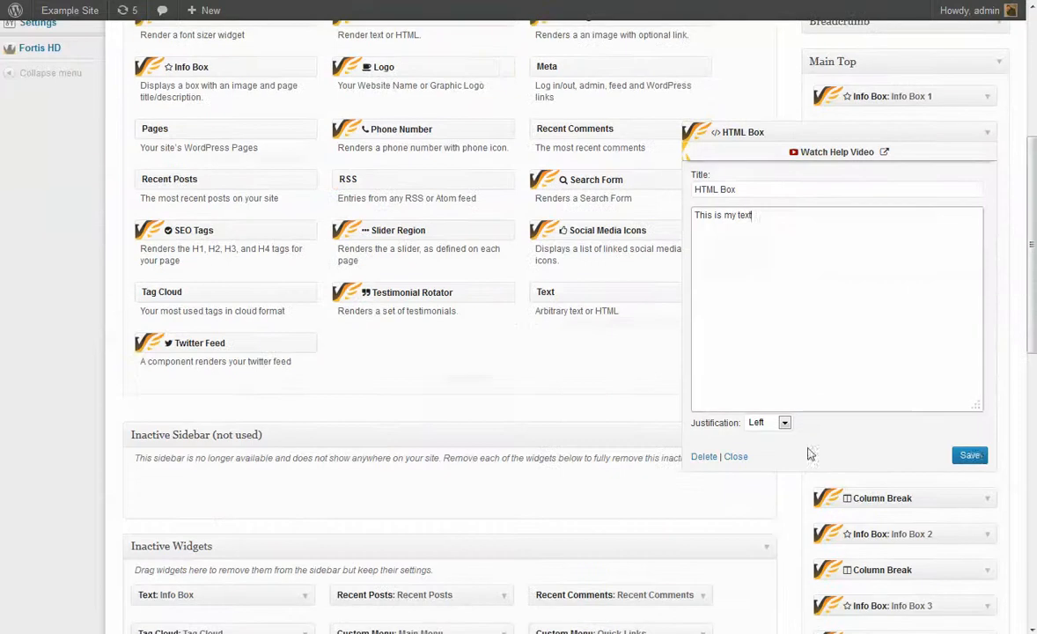
pyautogui.click(970, 457)
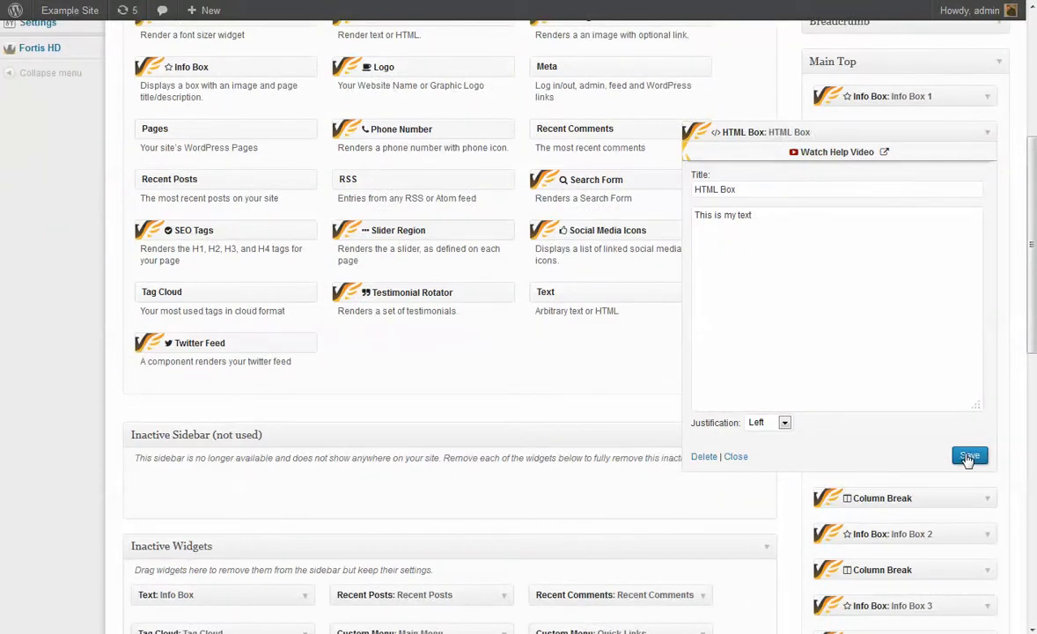
pyautogui.click(986, 137)
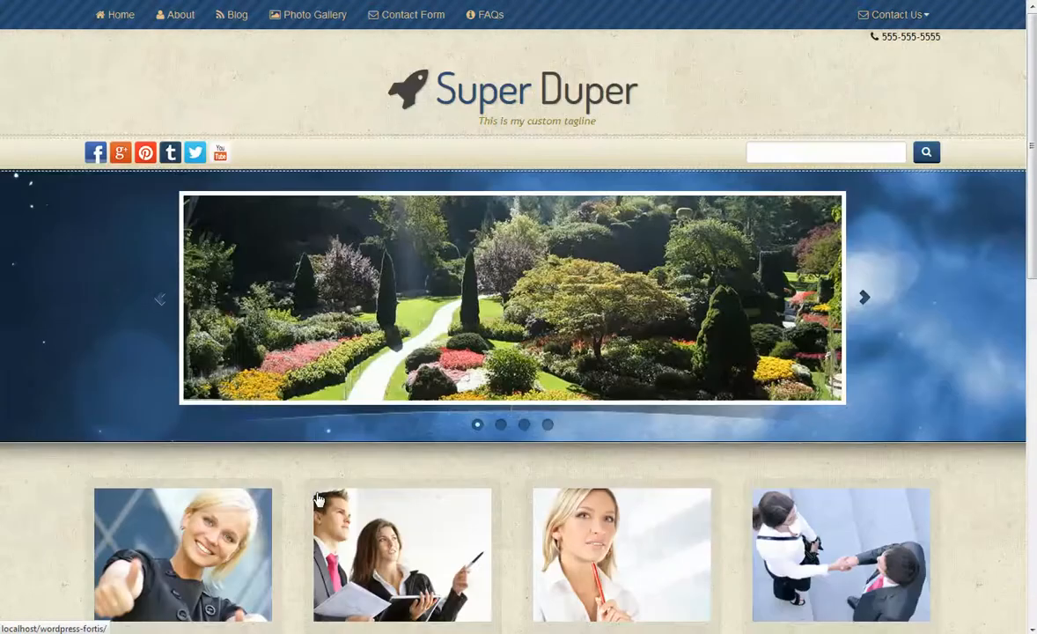
# Move the HTML Box widget directly below Info Box 2 in the Main Top sidebar
pyautogui.scroll(-1, 282, 502)
pyautogui.scroll(-3, 281, 507)
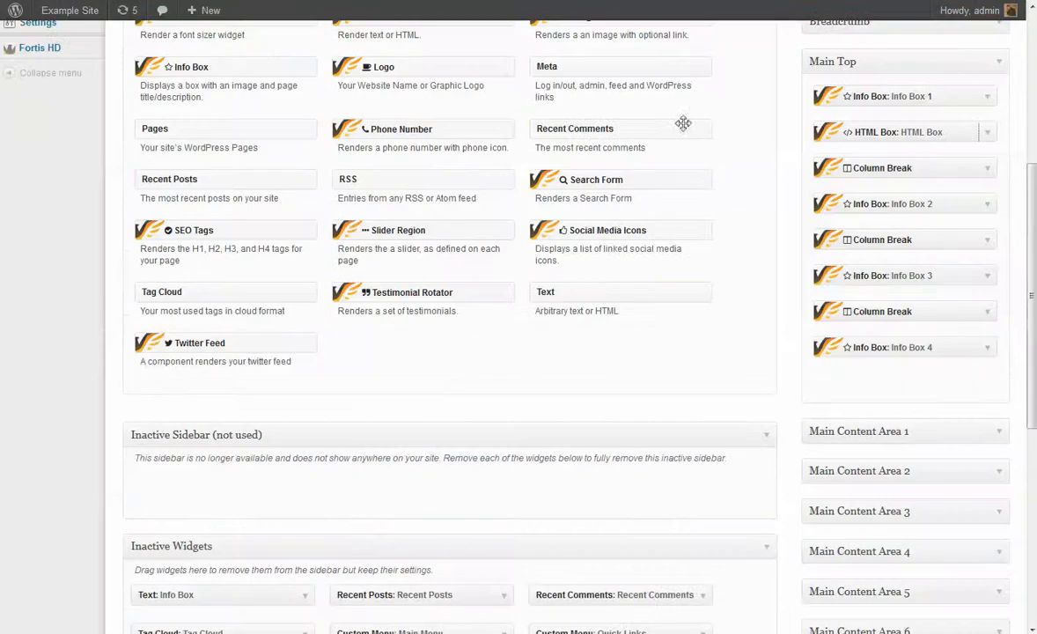
pyautogui.moveTo(869, 123); pyautogui.dragTo(873, 202)
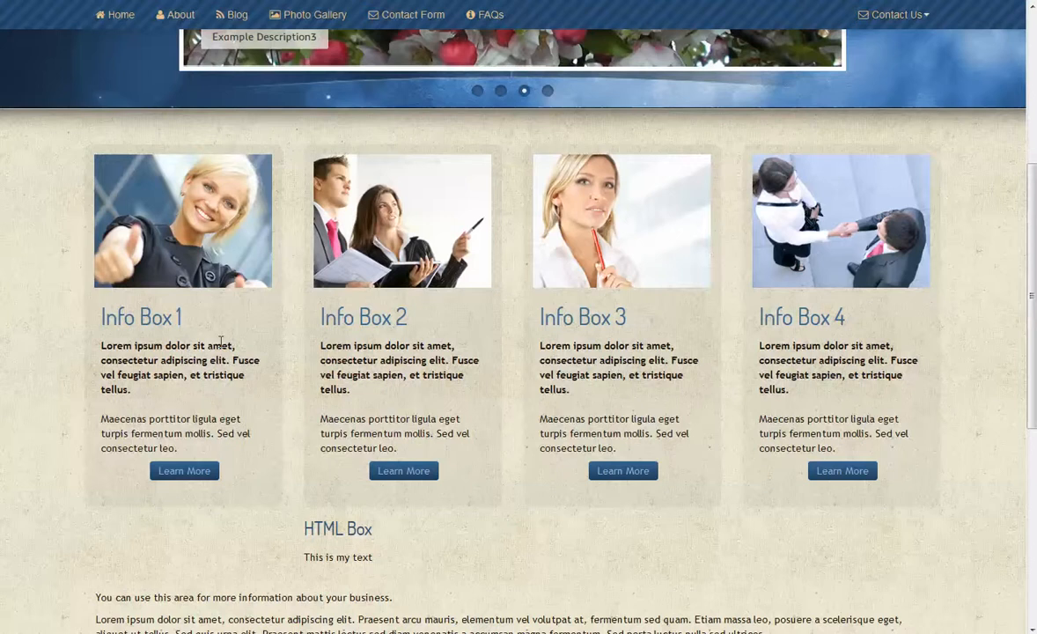
# Examine the HTML Box's placement under the info boxes on the live home page and compare it with the footer's Let's Get Social! column
pyautogui.scroll(-2, 173, 493)
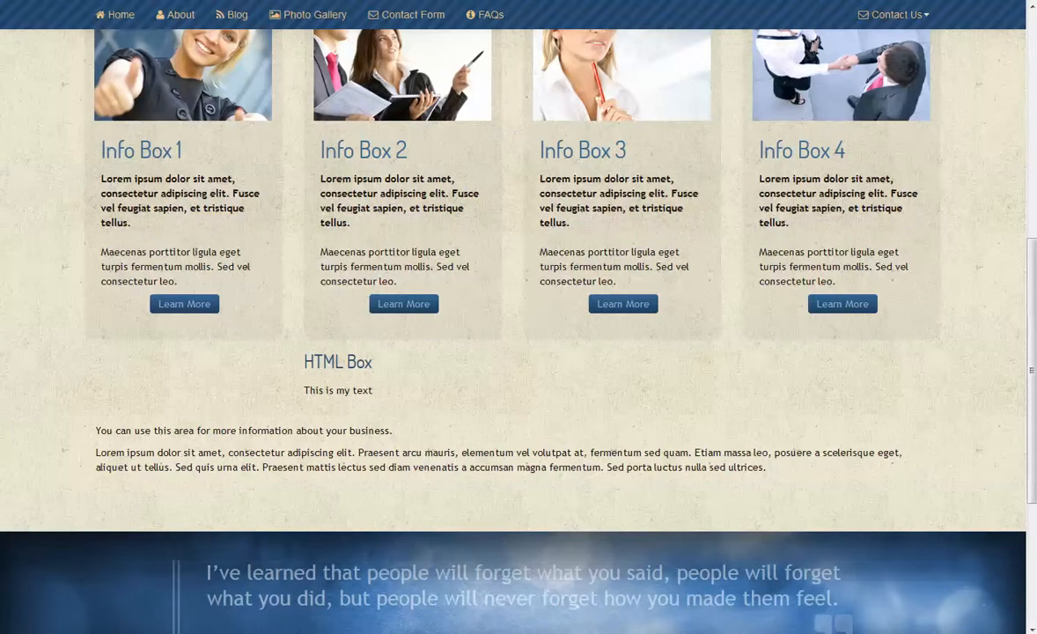
pyautogui.scroll(-1, 482, 395)
pyautogui.scroll(-3, 482, 394)
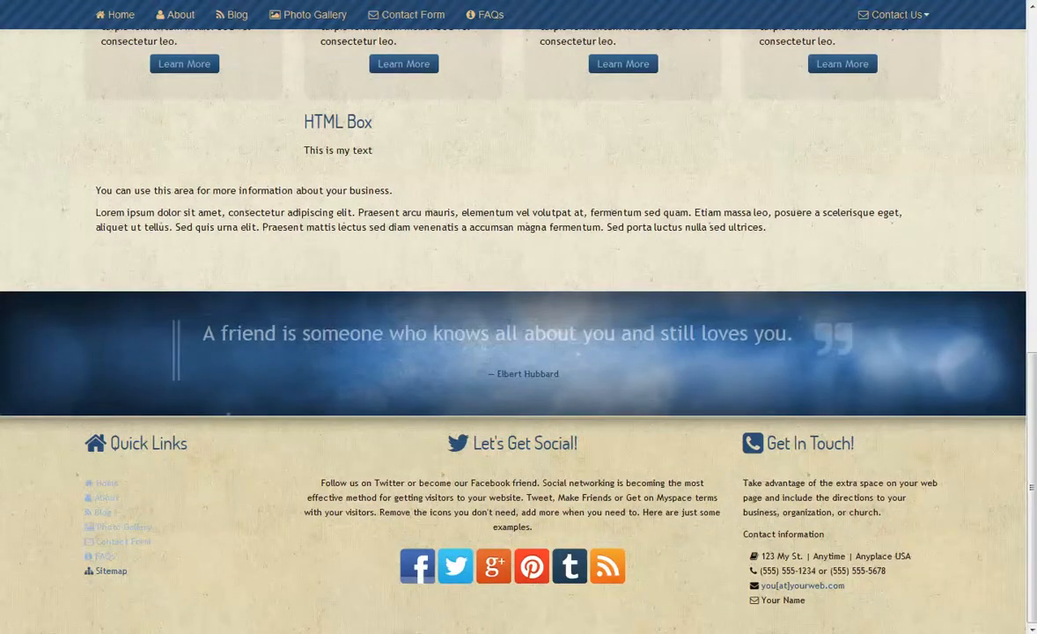
pyautogui.hotkey('ctrl', 'Tab')
pyautogui.scroll(-5, 419, 338)
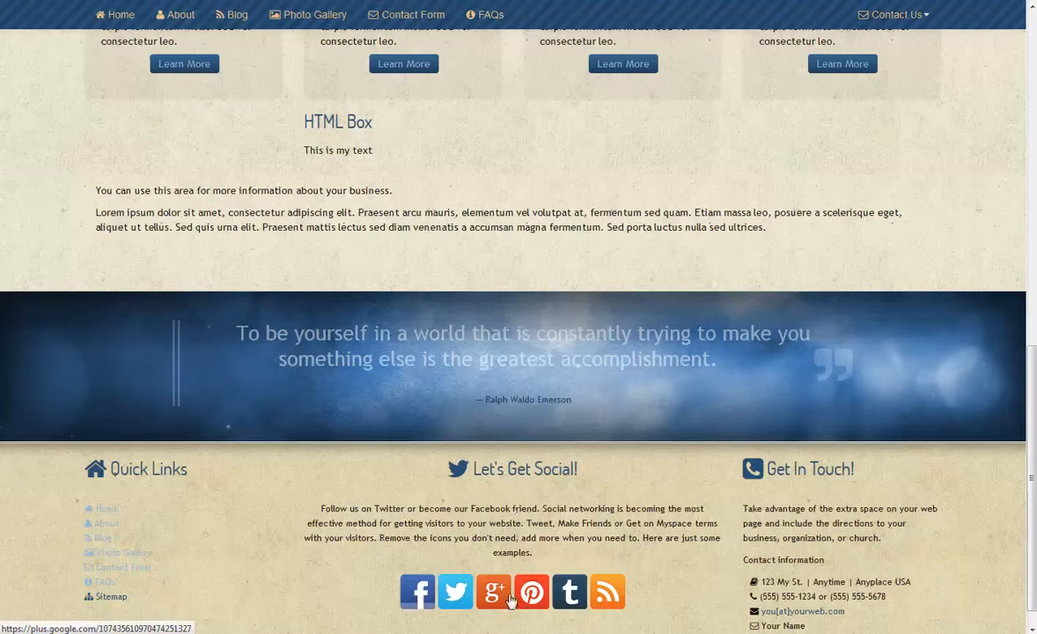
pyautogui.moveTo(474, 469); pyautogui.dragTo(579, 470)
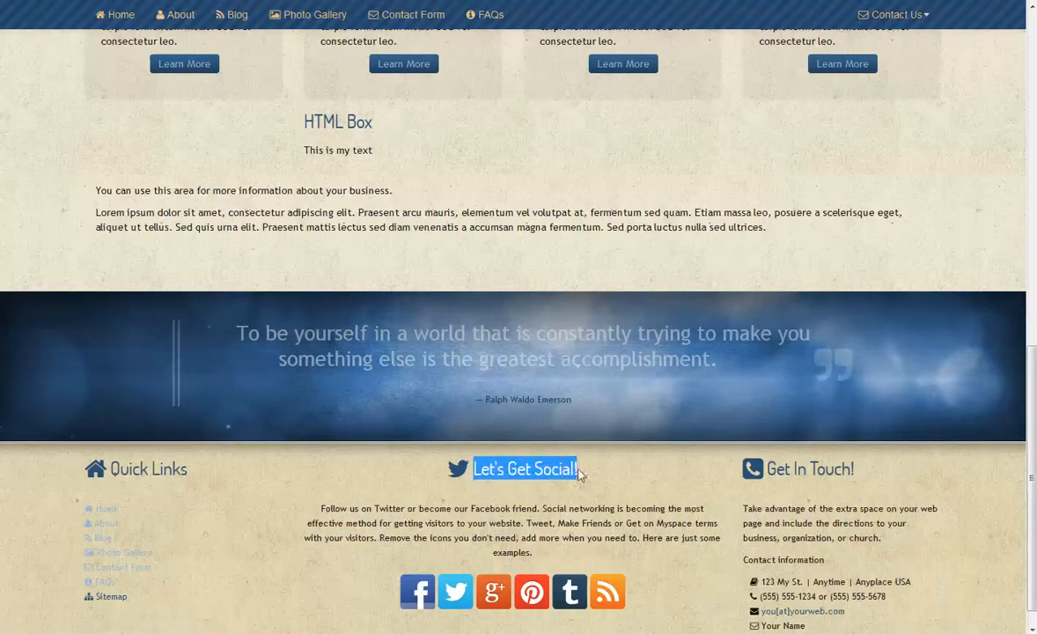
pyautogui.doubleClick(335, 128)
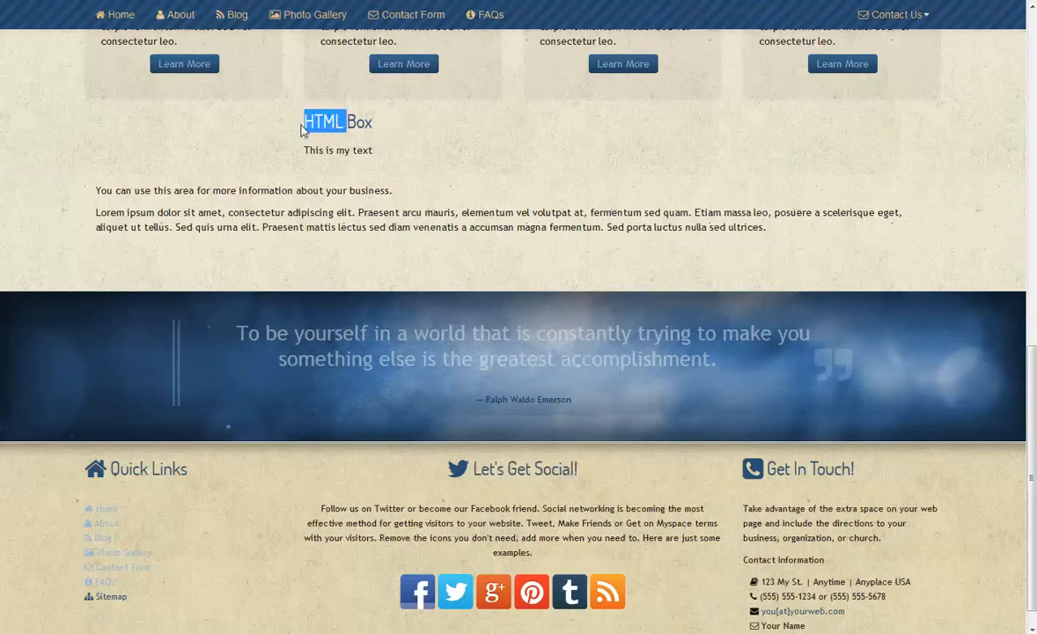
pyautogui.click(306, 125)
pyautogui.moveTo(320, 508); pyautogui.dragTo(553, 538)
pyautogui.click(553, 538)
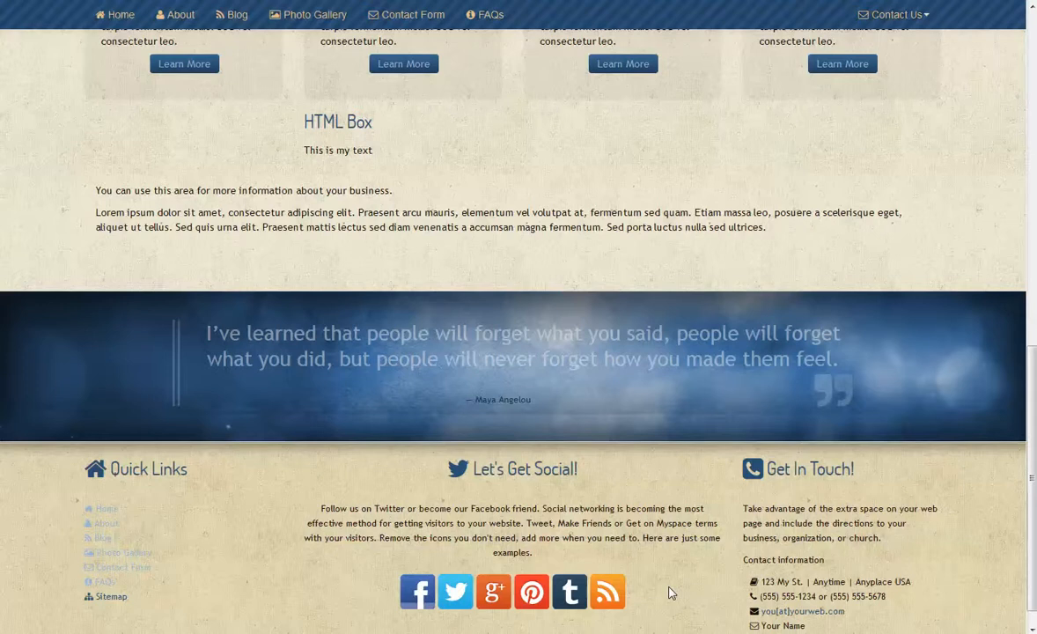
pyautogui.scroll(-1, 669, 592)
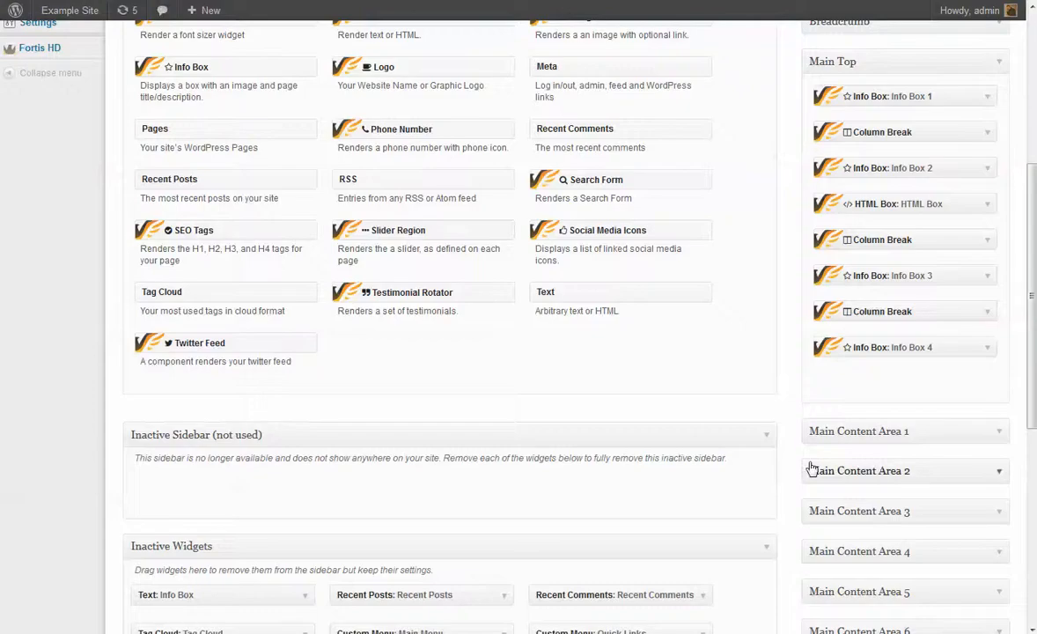
# Expand the Footer sidebar and review the title and text of its Let's Get Social! HTML Box widget
pyautogui.scroll(-3, 881, 472)
pyautogui.scroll(-3, 955, 472)
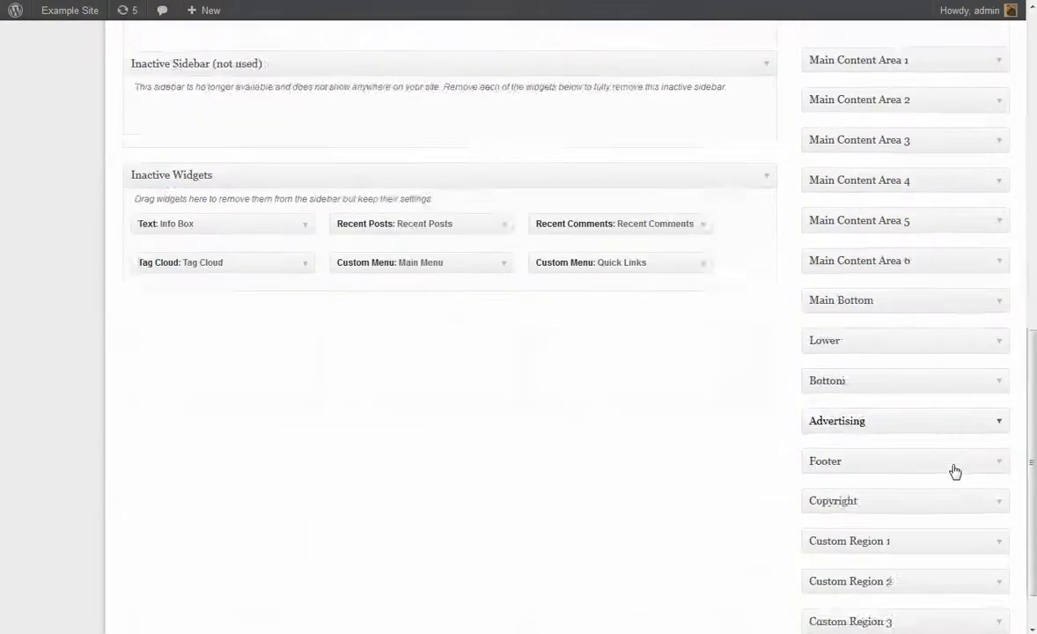
pyautogui.click(999, 403)
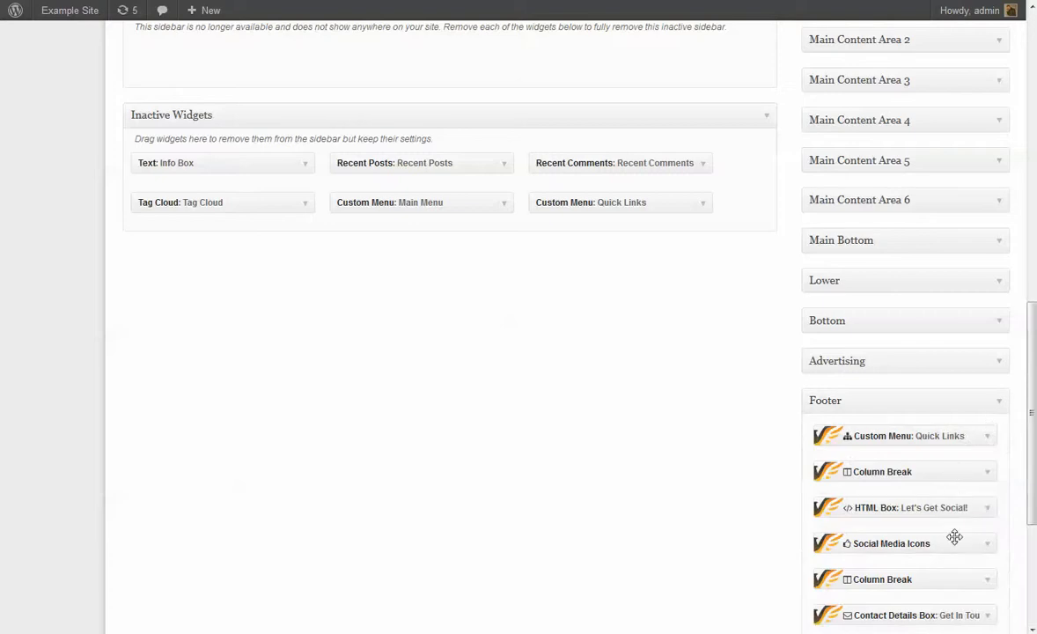
pyautogui.click(989, 511)
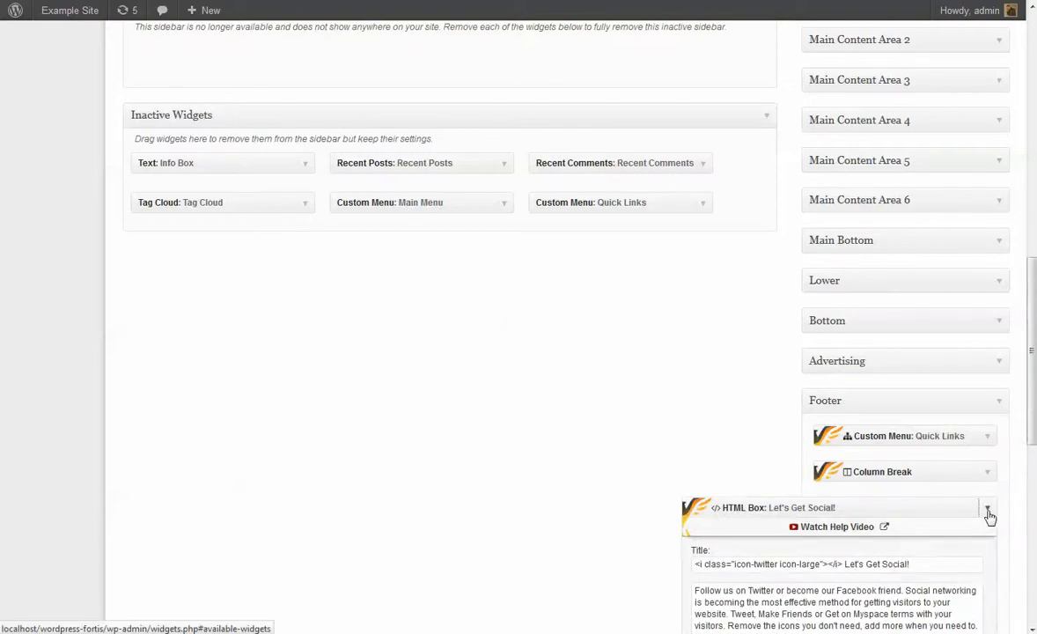
pyautogui.scroll(-2, 933, 537)
pyautogui.moveTo(927, 515); pyautogui.dragTo(686, 421)
pyautogui.click(731, 423)
# Open the Info Box 1 widget in the Main Top sidebar and review its layout and link settings
pyautogui.scroll(4, 765, 407)
pyautogui.scroll(1, 765, 406)
pyautogui.scroll(4, 982, 211)
pyautogui.click(986, 83)
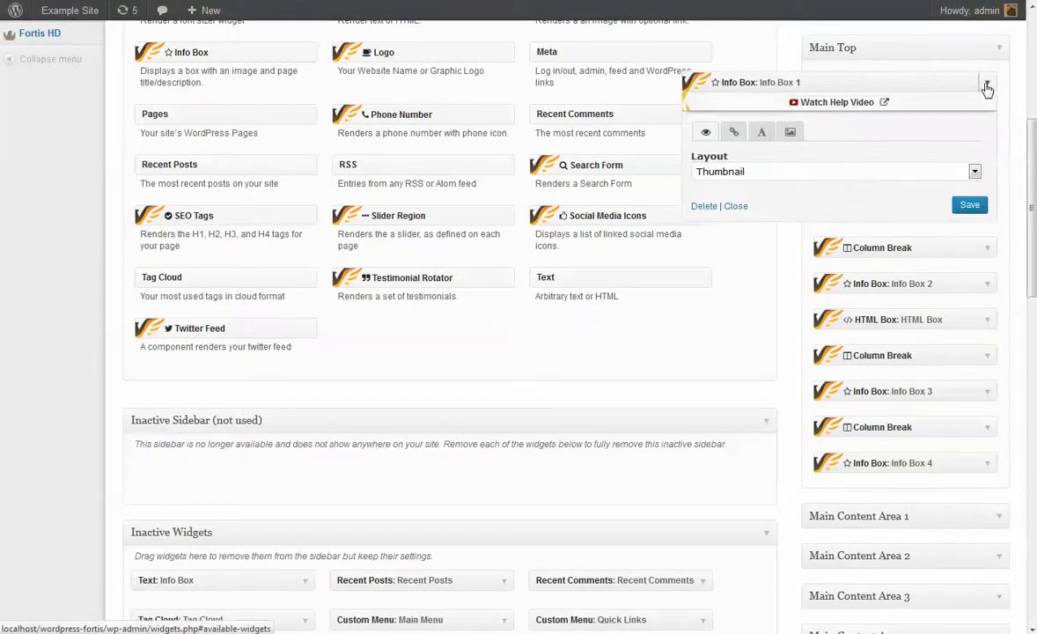
pyautogui.click(735, 132)
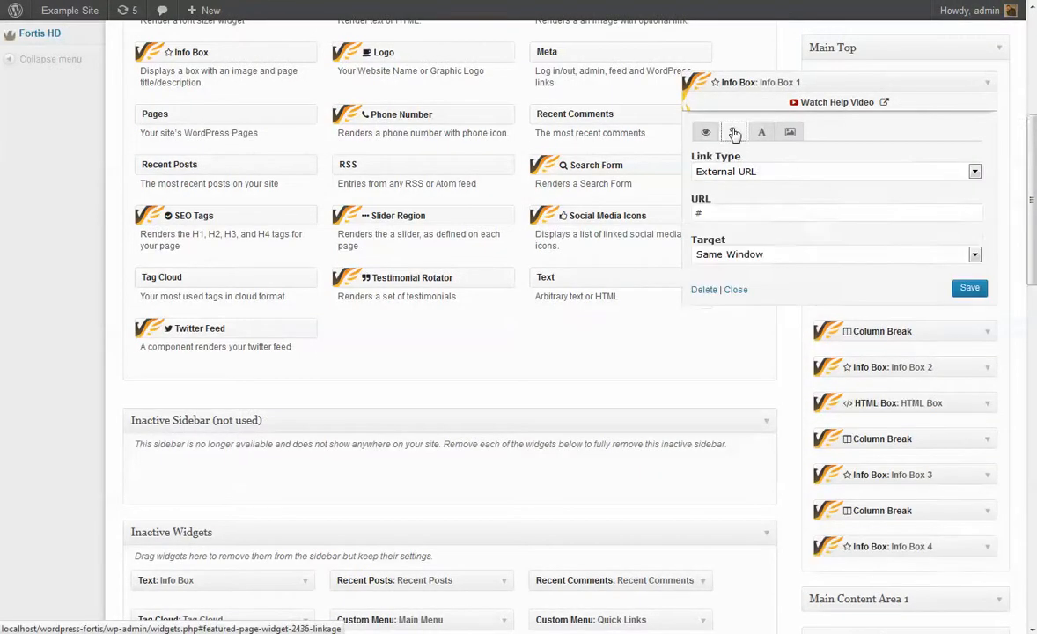
pyautogui.click(712, 167)
pyautogui.click(712, 168)
pyautogui.press('Tab')
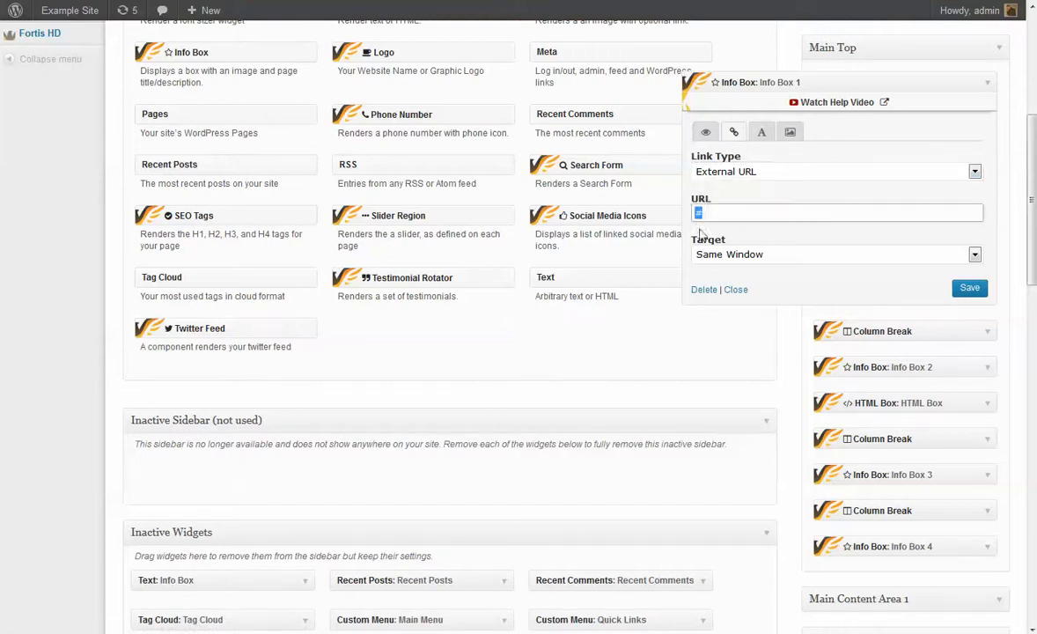
# Review Info Box 1's title, description and image settings, and collapse the widget
pyautogui.click(763, 132)
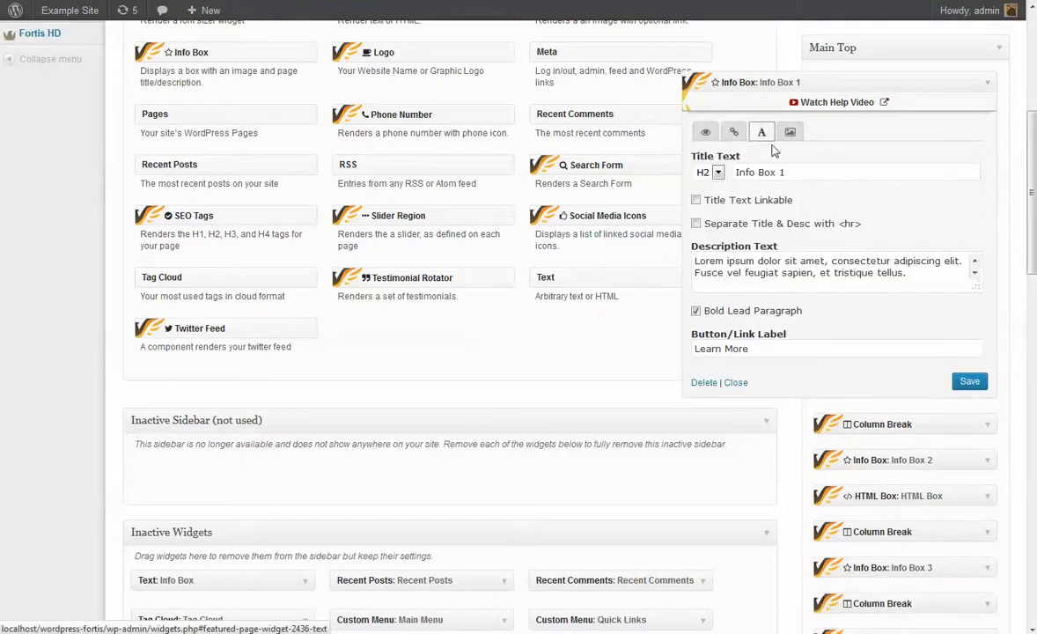
pyautogui.doubleClick(781, 173)
pyautogui.click(811, 277)
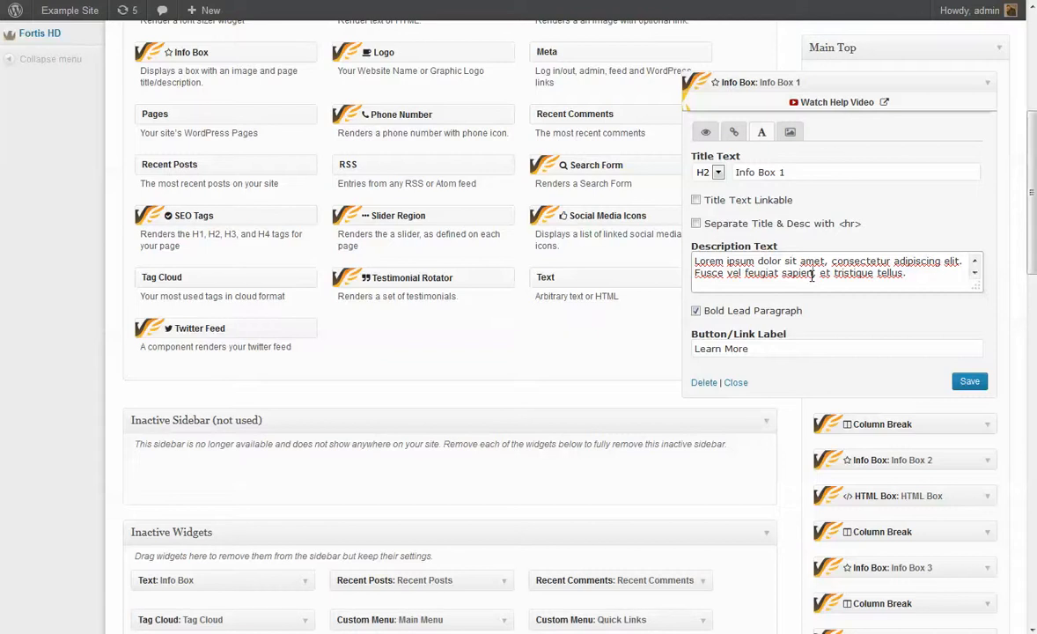
pyautogui.moveTo(869, 276); pyautogui.dragTo(696, 262)
pyautogui.click(699, 262)
pyautogui.click(791, 131)
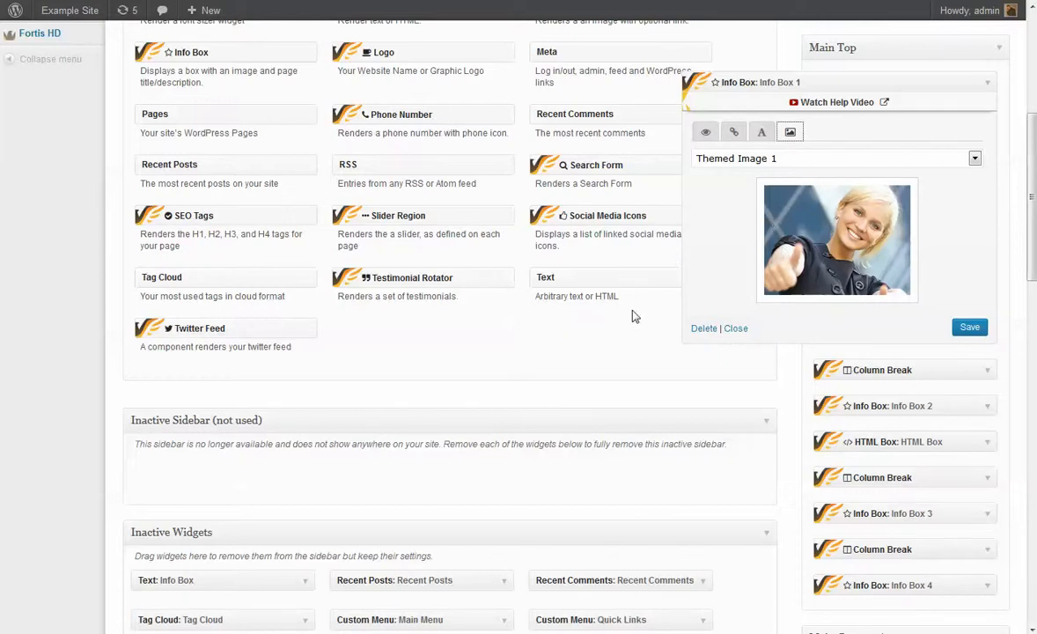
pyautogui.click(992, 84)
pyautogui.scroll(2, 175, 320)
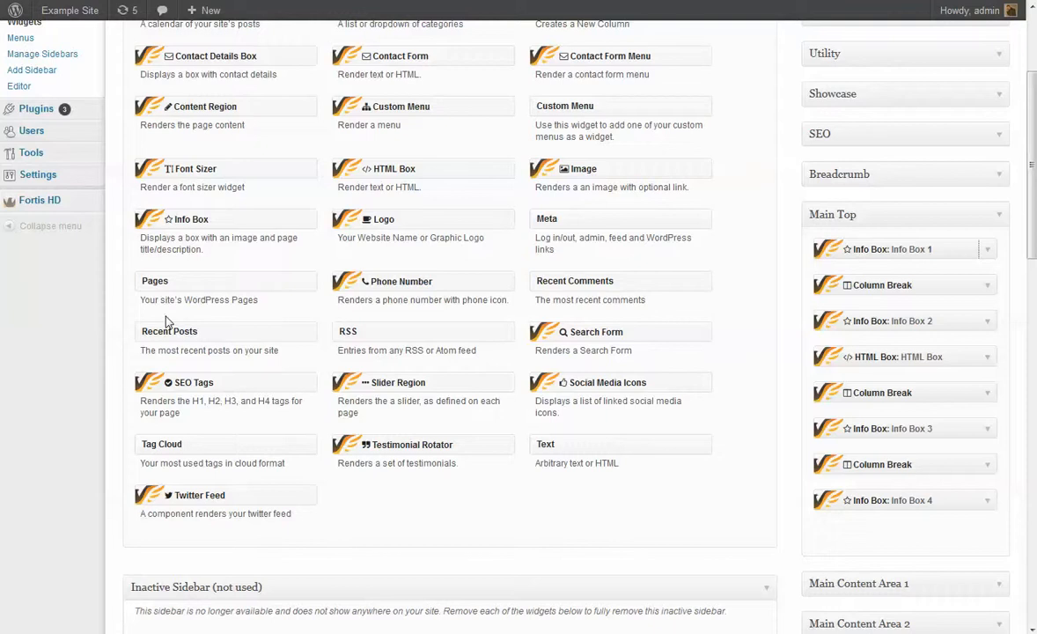
pyautogui.scroll(2, 596, 368)
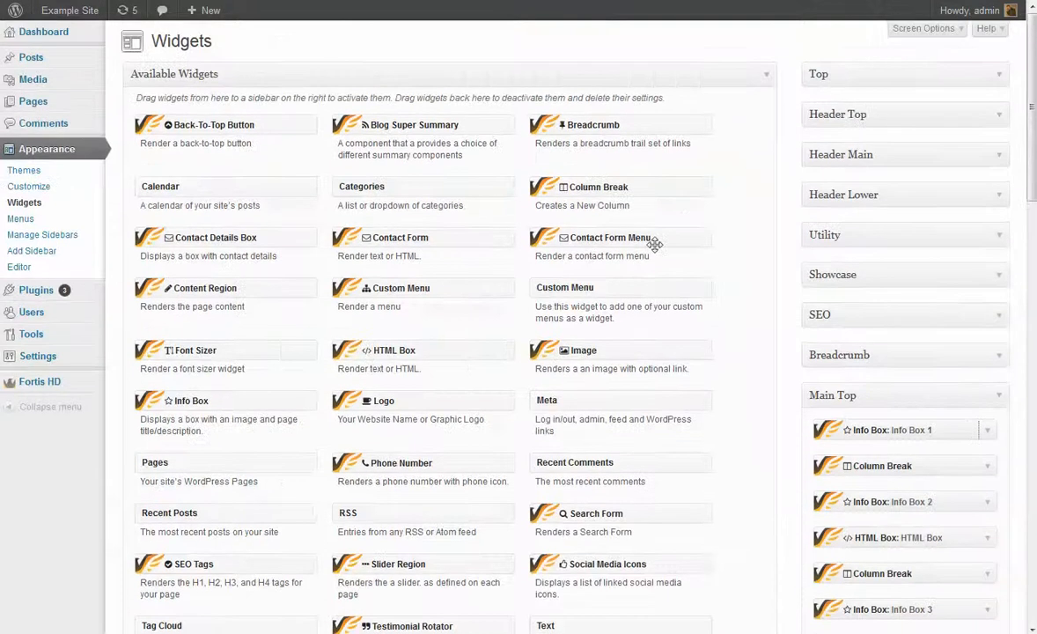